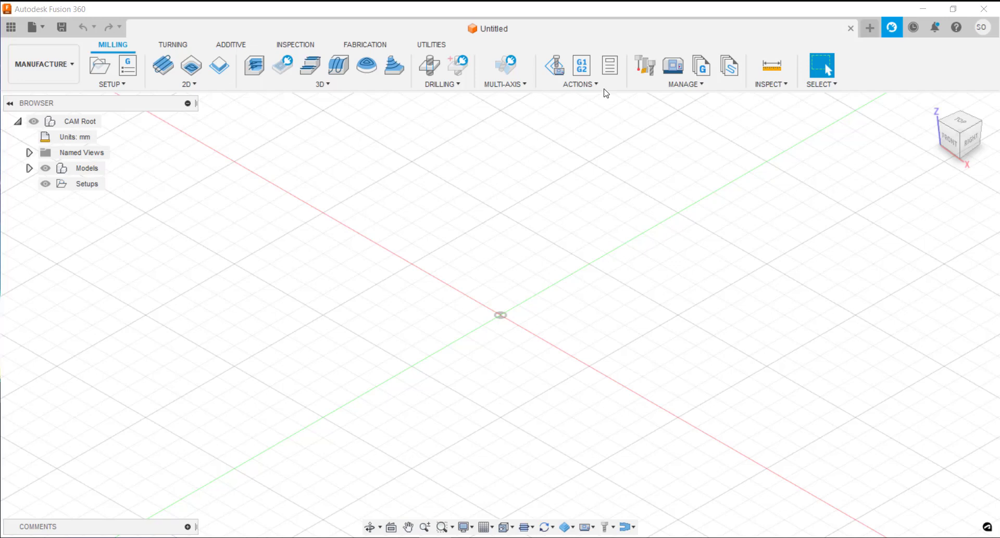
Open the tool library and turn on all libraries in the Fusion 360 Library folder
left_click(640, 66)
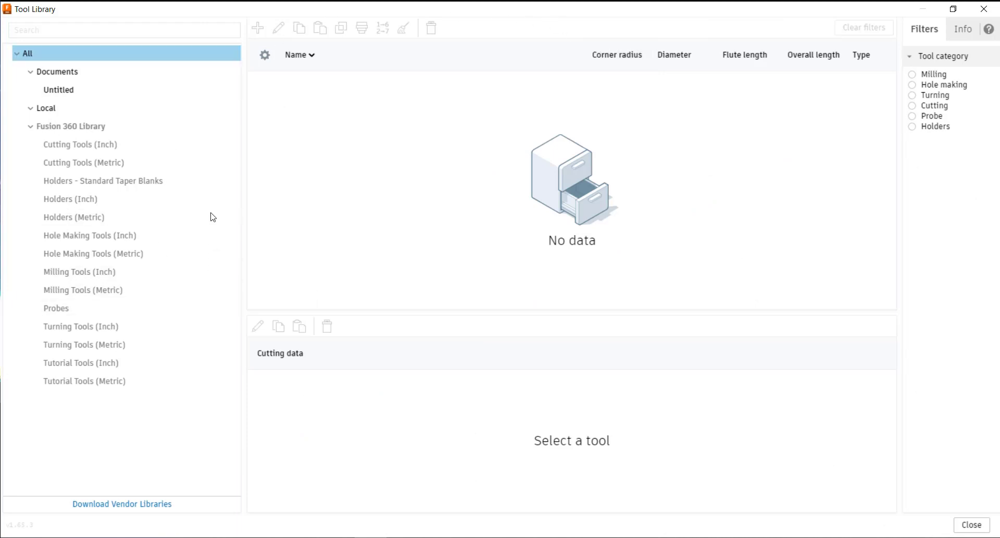
left_click(92, 144)
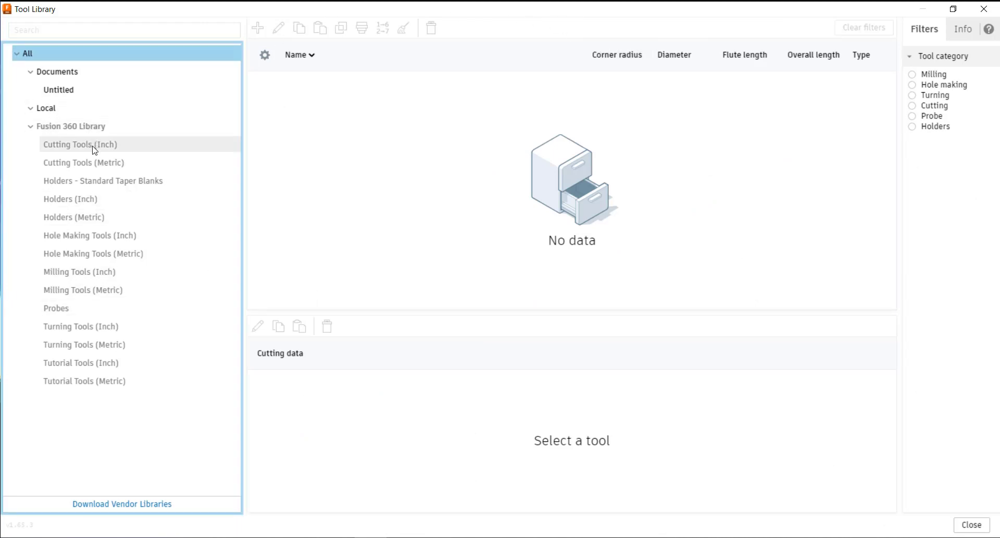
right_click(81, 130)
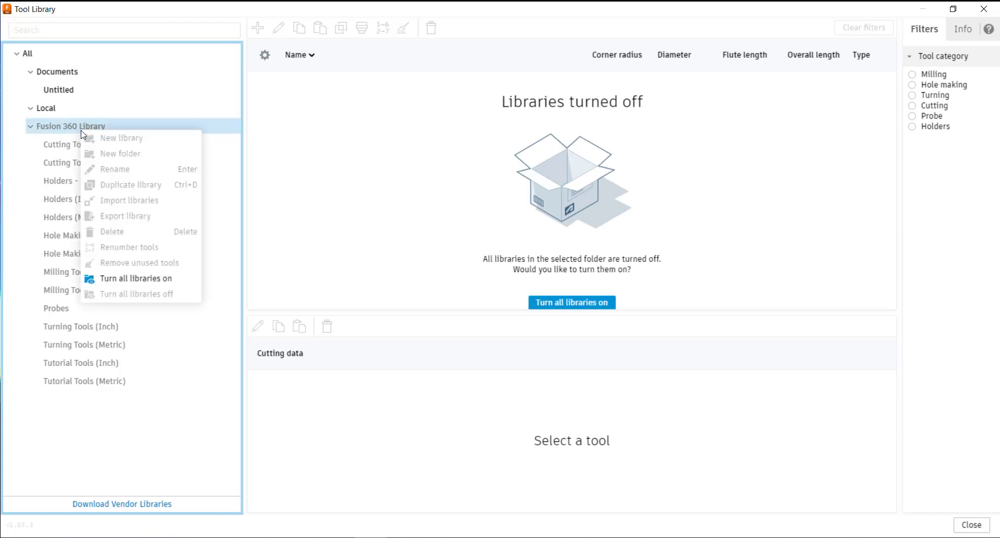
left_click(135, 285)
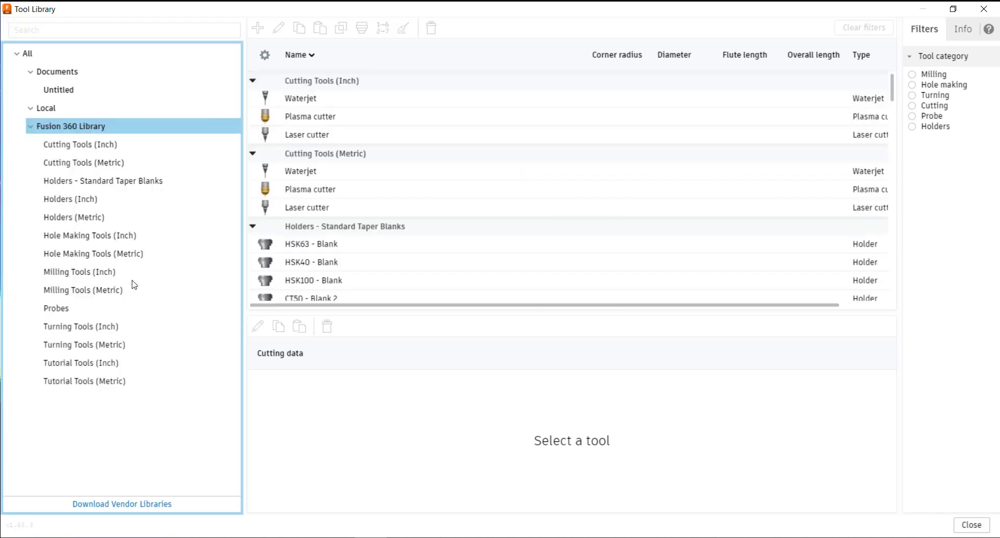
Look through the supplied cutting, holder, hole making and milling libraries, from Cutting Tools (Inch) to Milling Tools (Metric)
left_click(95, 143)
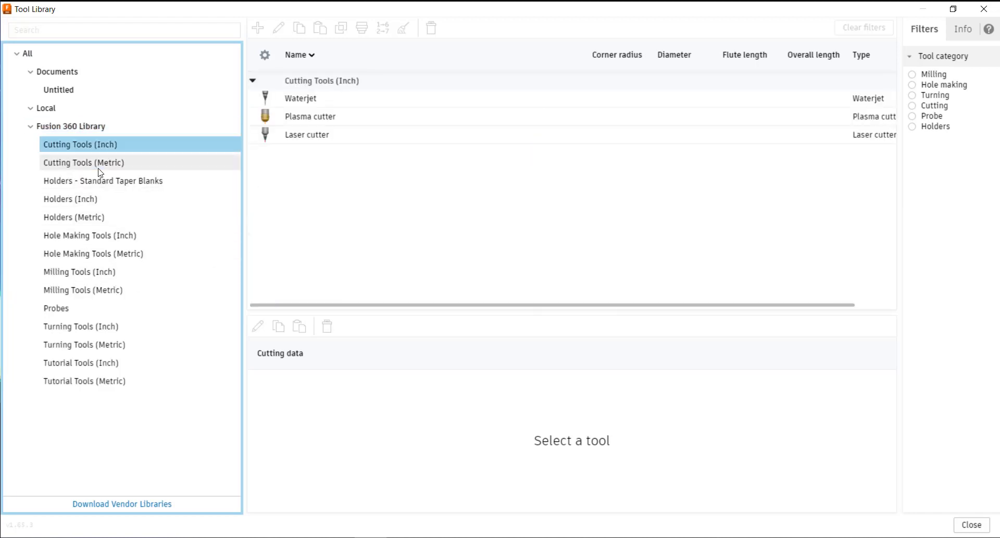
left_click(82, 163)
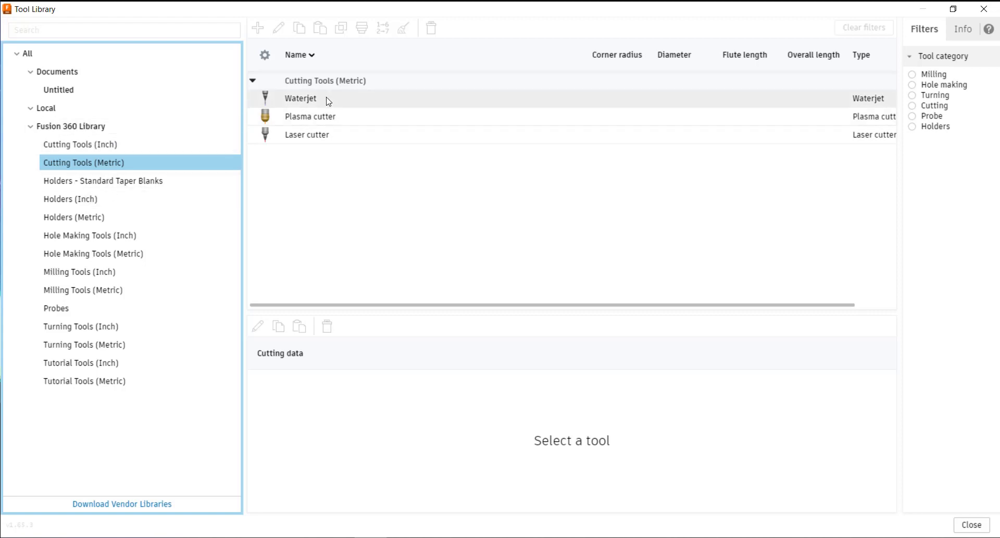
left_click(94, 186)
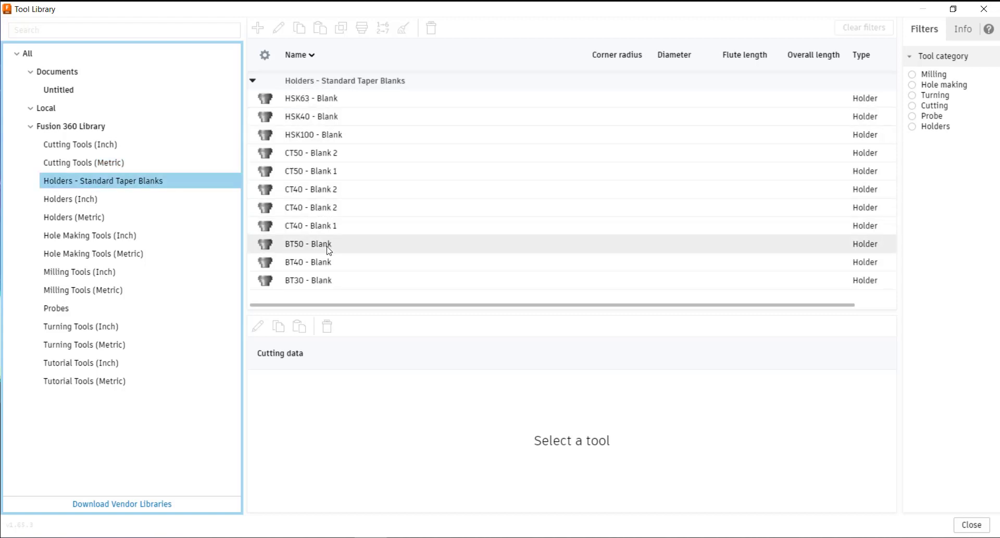
left_click(87, 201)
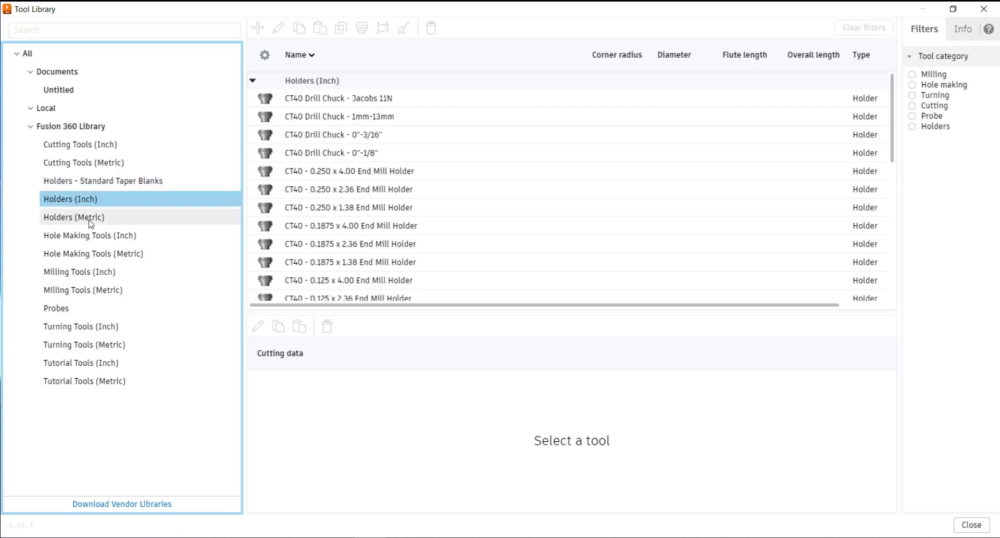
left_click(89, 219)
left_click(94, 238)
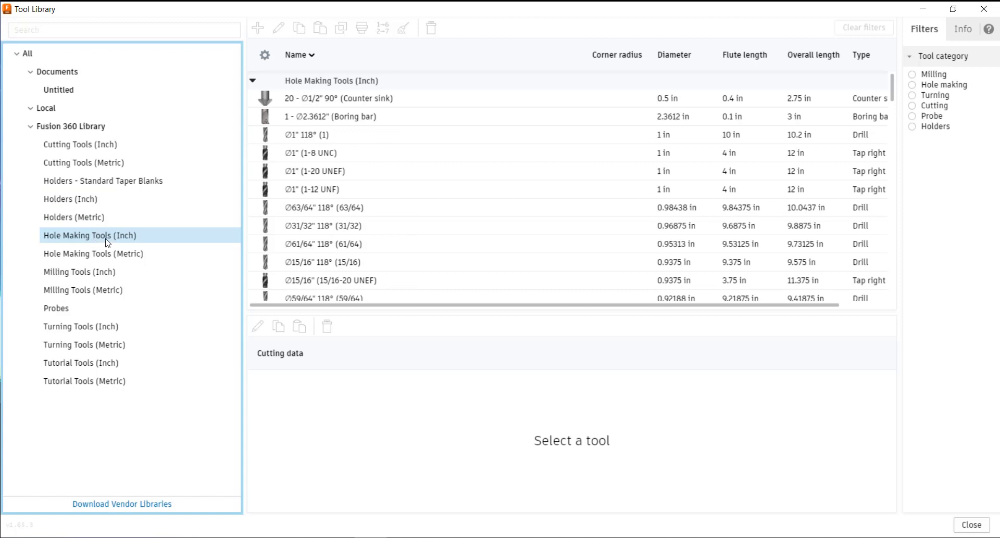
left_click(119, 255)
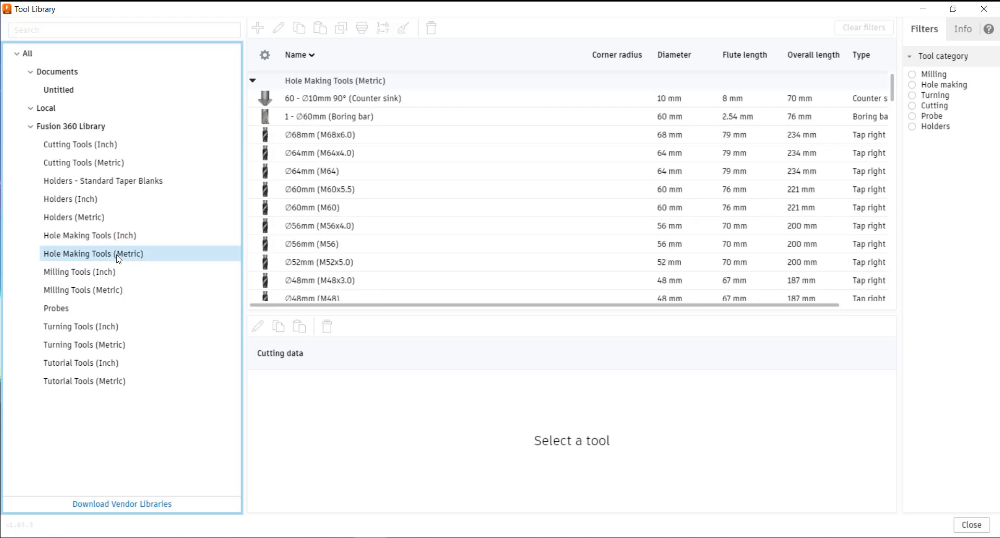
left_click(107, 275)
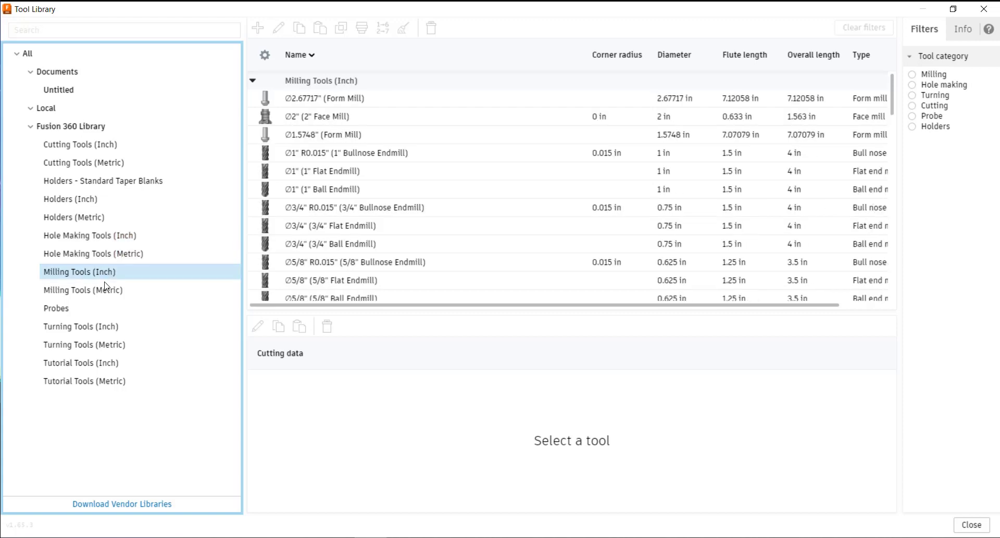
left_click(104, 291)
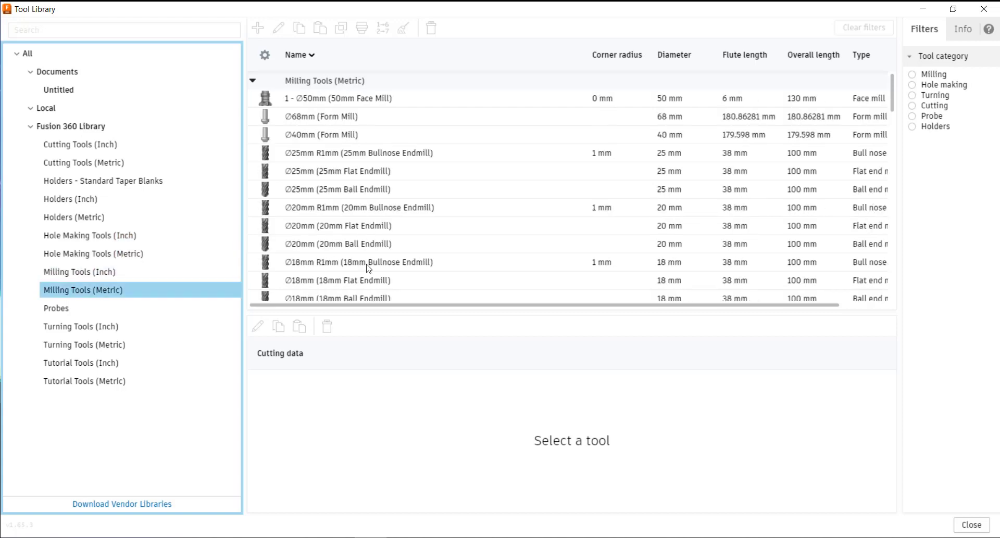
Inspect the 50mm Face Mill's general, cutter, shaft, holder, cutting data and post processor settings, then leave them without editing
double_click(382, 99)
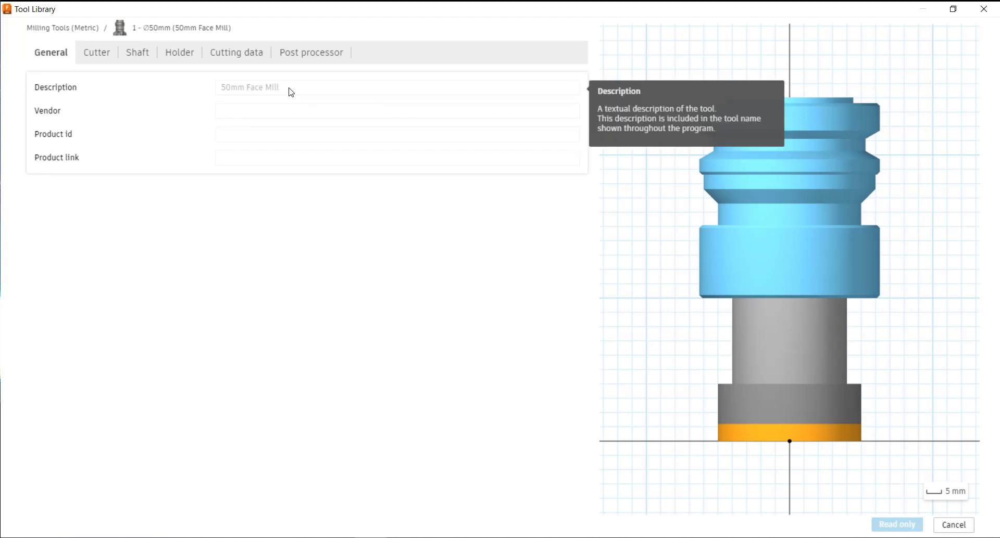
left_click(97, 59)
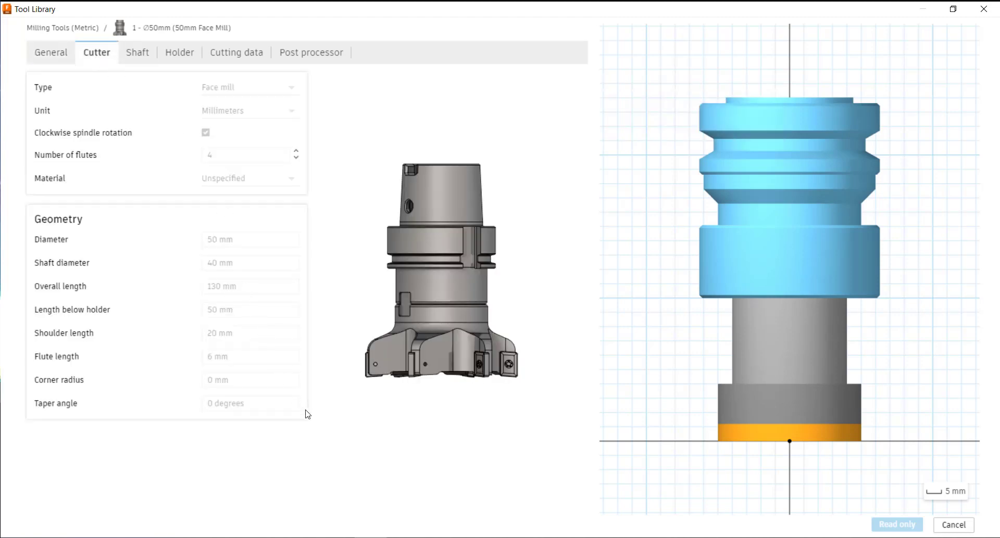
left_click(149, 62)
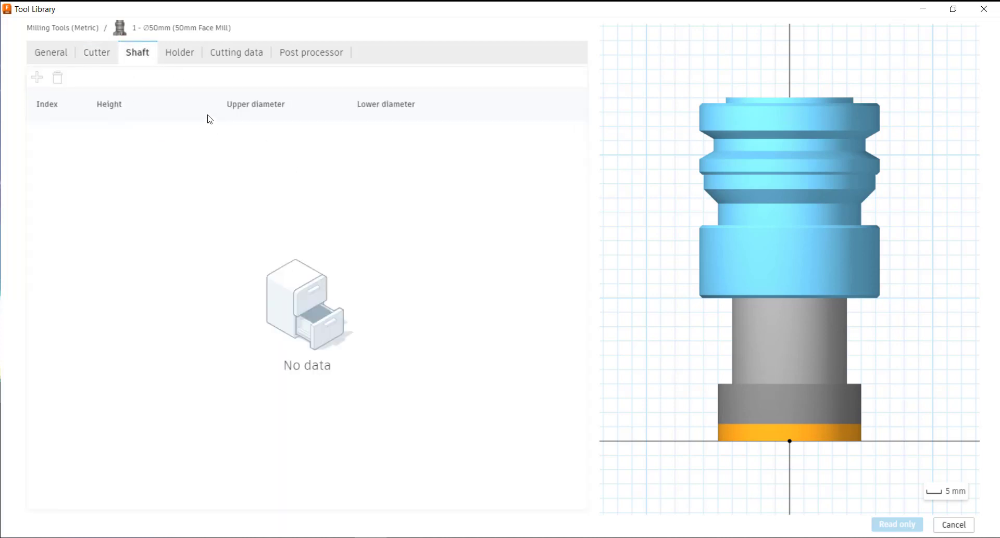
left_click(186, 59)
left_click(235, 53)
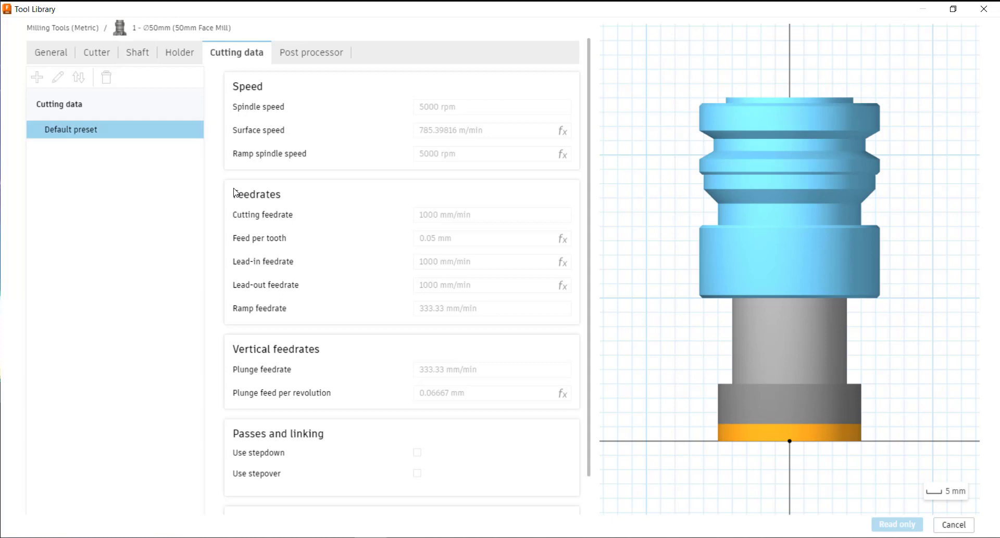
left_click(333, 60)
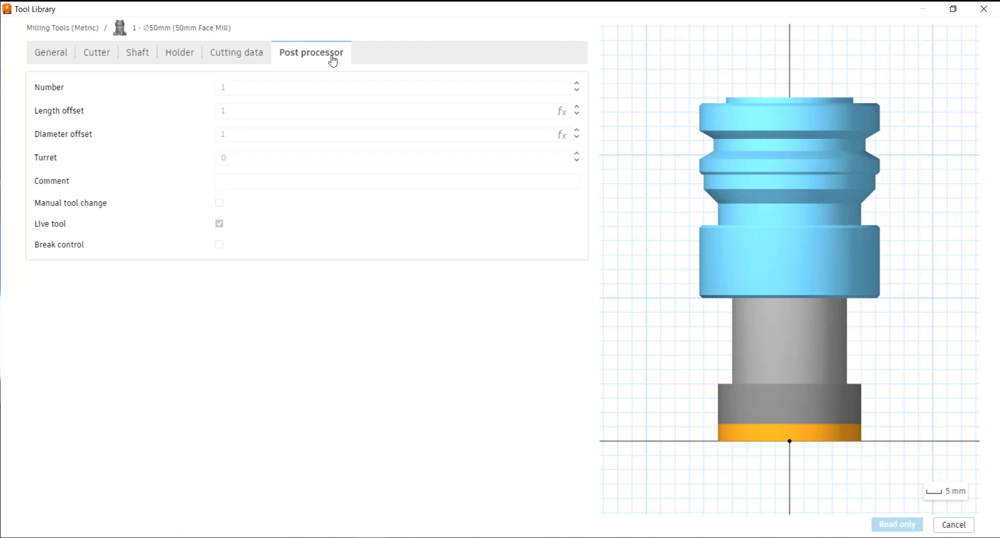
left_click(954, 525)
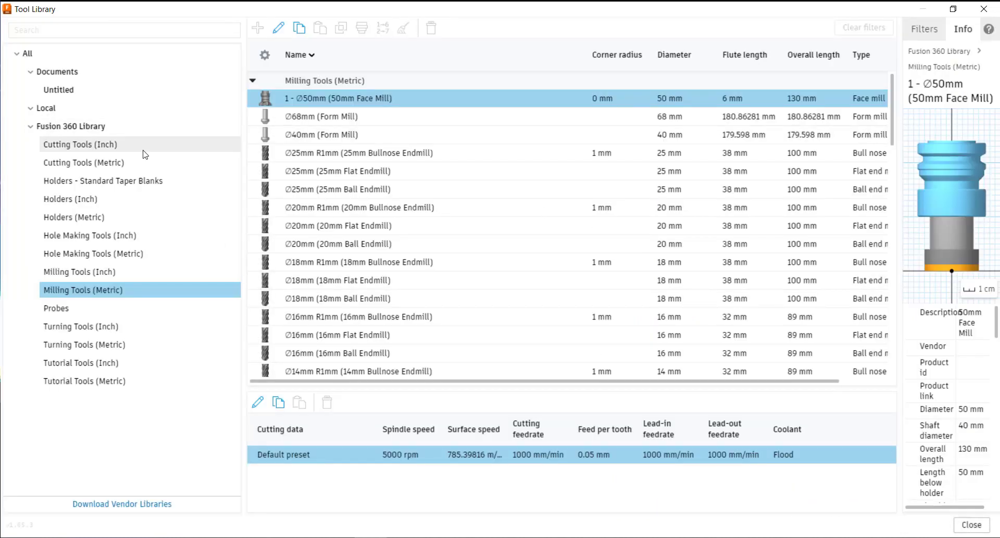
Create a new library named Haas VF3 under the Local folder
right_click(48, 111)
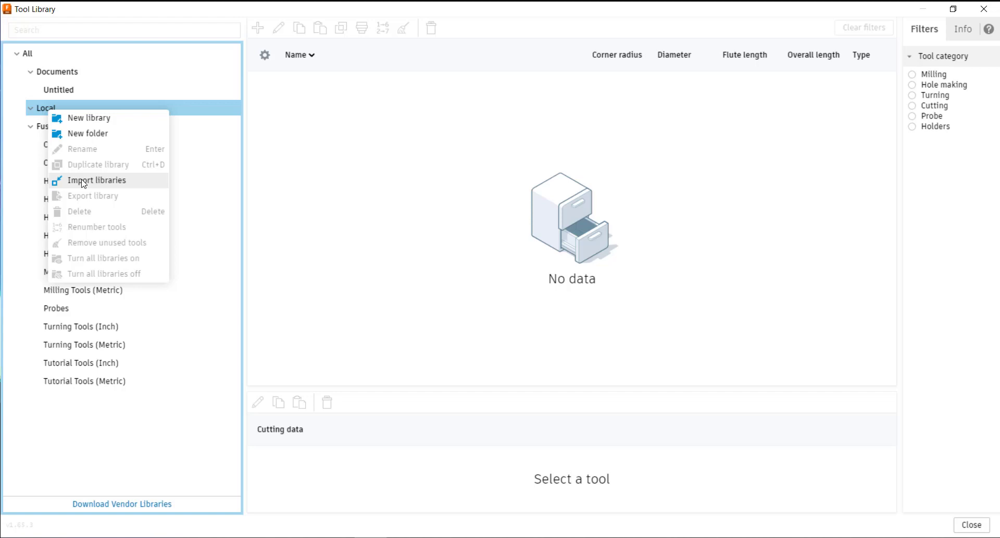
left_click(100, 119)
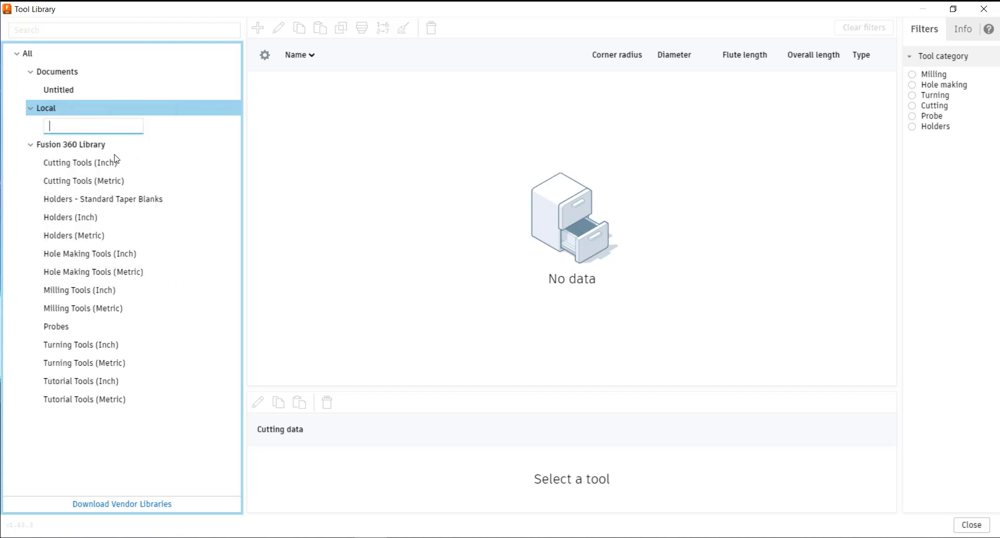
type("Haas VF3")
left_click(188, 126)
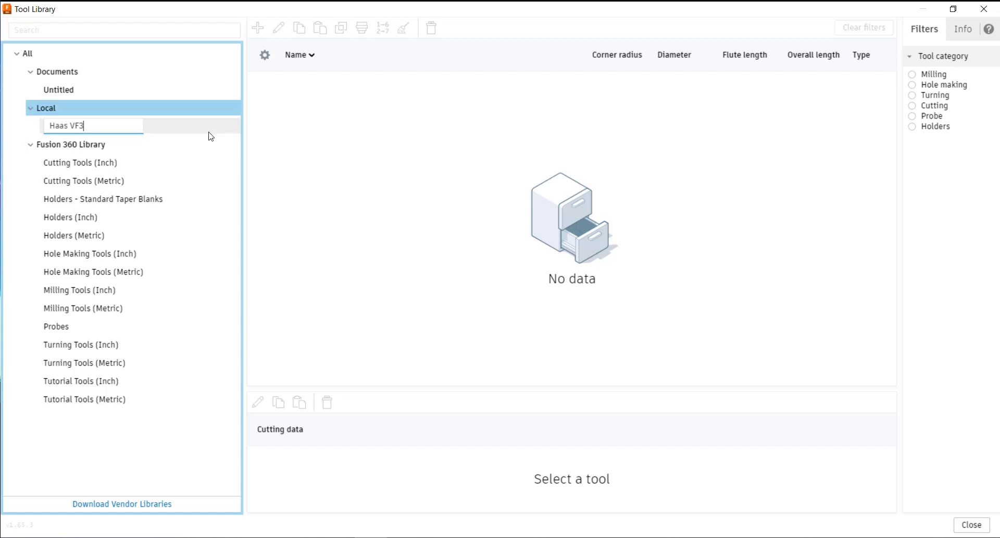
Start a new flat end mill in the Haas VF3 library with the description 20mm End Mill
left_click(69, 127)
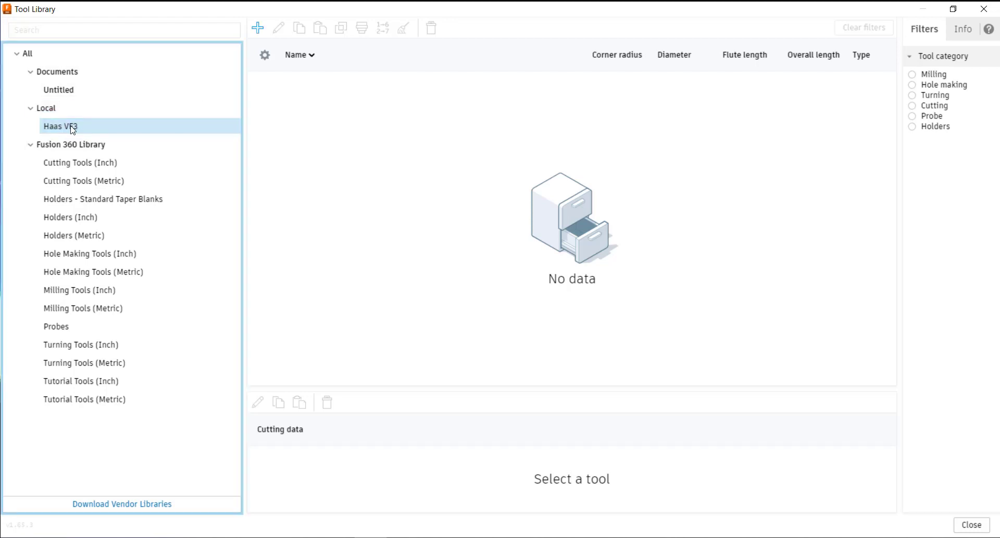
left_click(258, 29)
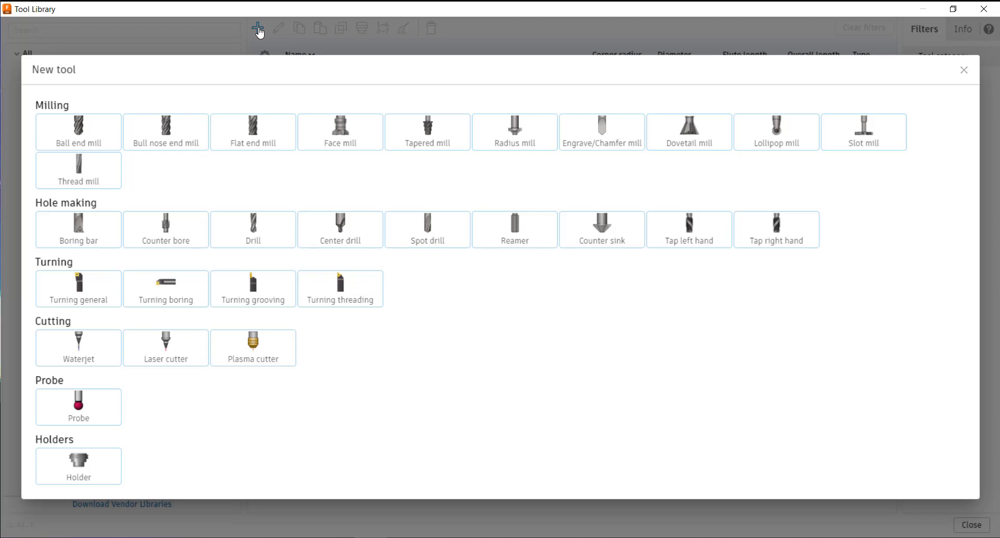
left_click(272, 138)
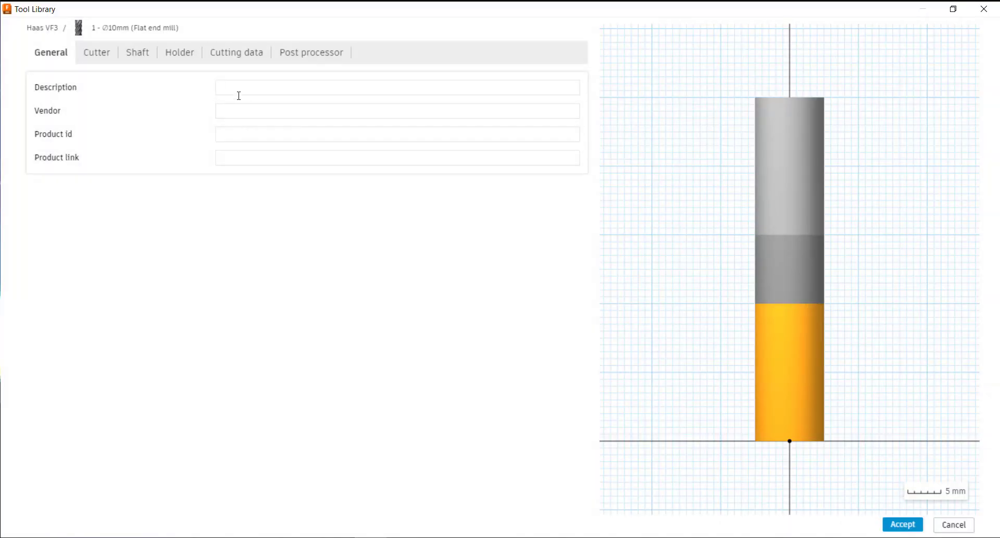
left_click(242, 87)
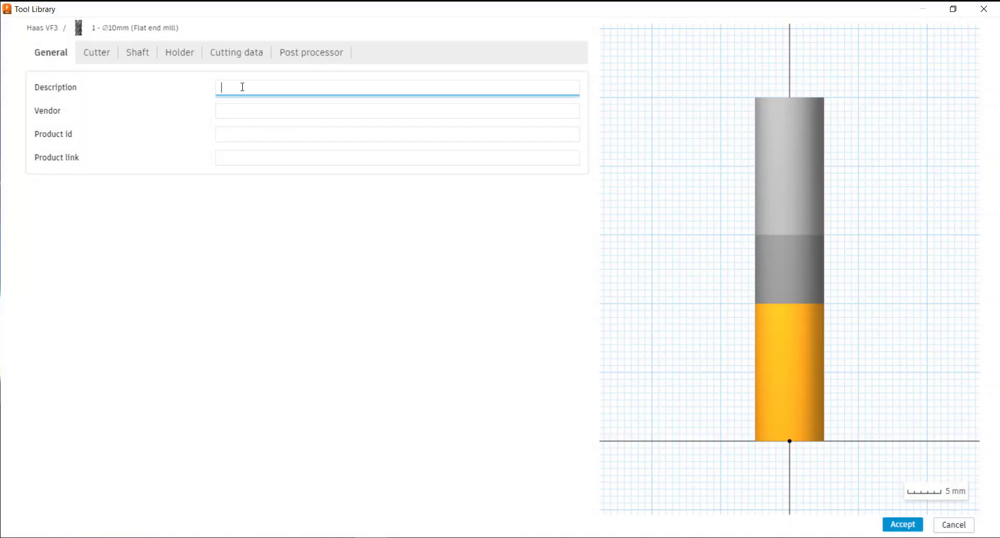
type("20mm End Mill")
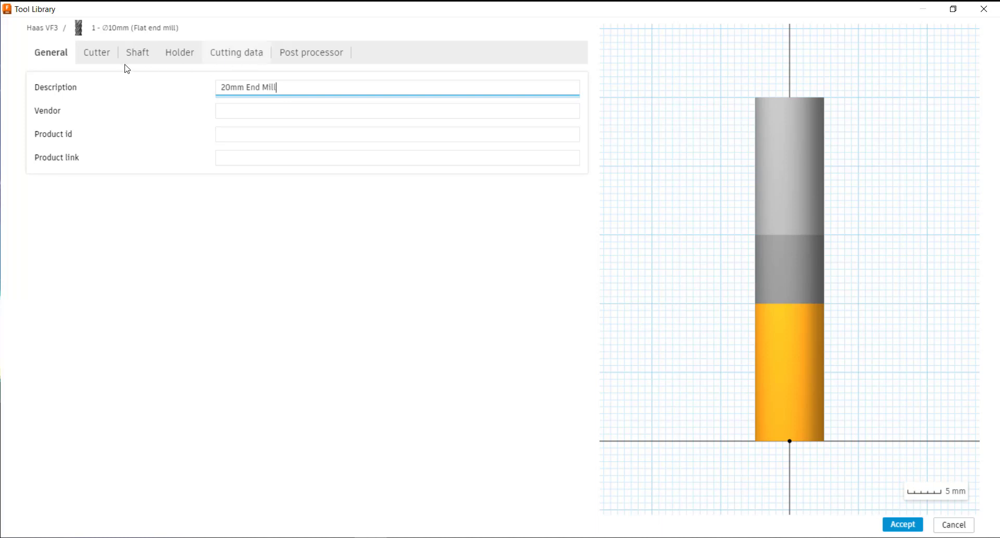
Set the new end mill's cutter diameter to 20 mm, keeping HSS as its material
left_click(102, 58)
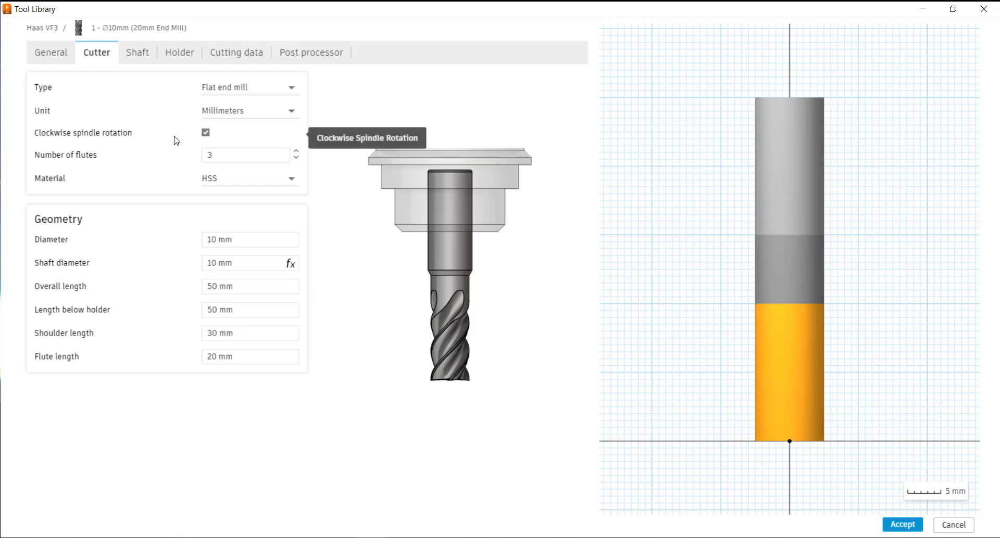
left_click(292, 181)
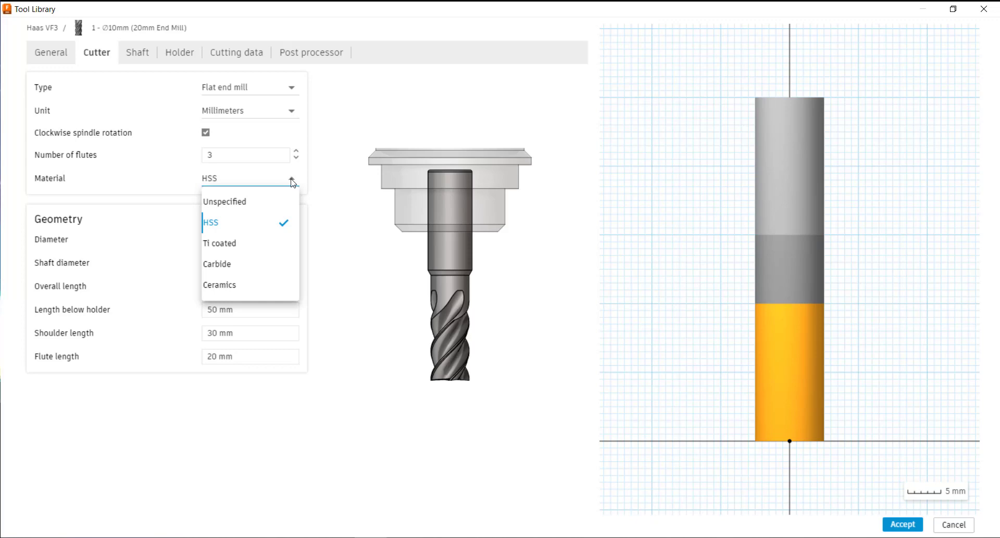
left_click(292, 181)
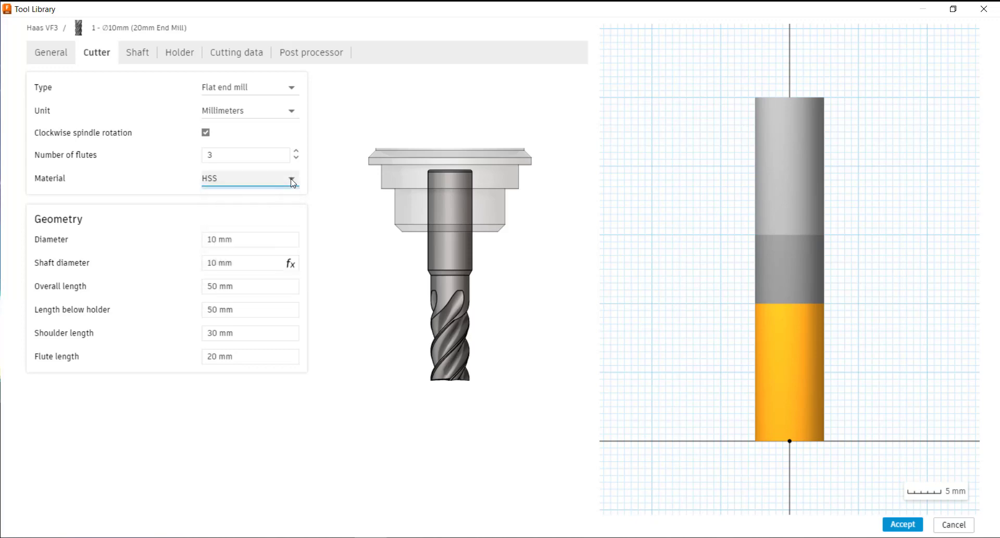
left_click(274, 239)
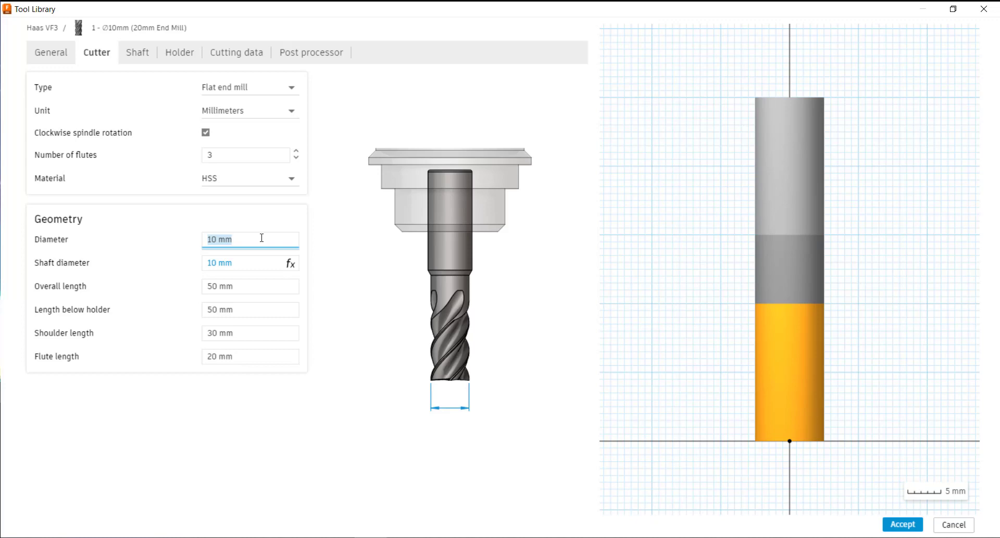
type("20 mm")
key("Tab")
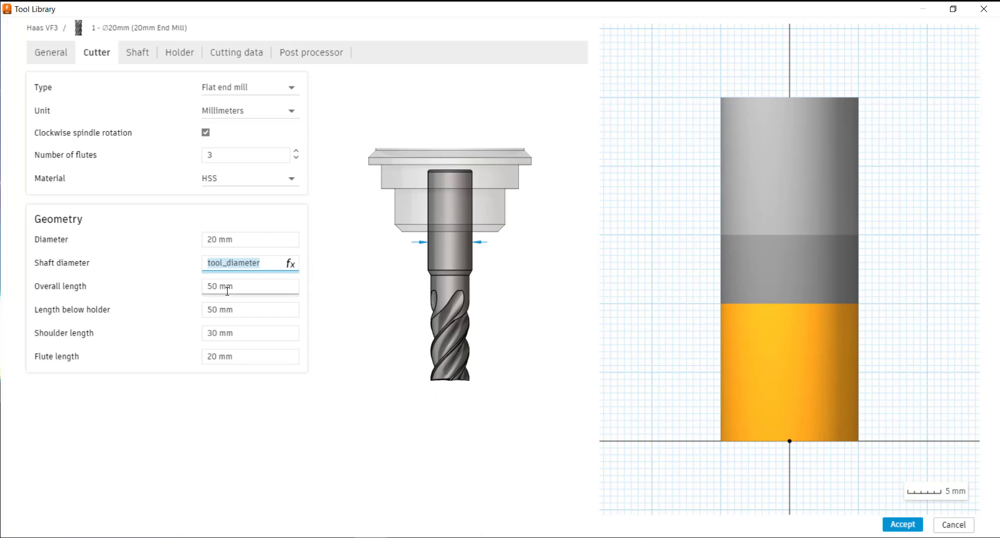
Set the end mill's overall length to 100 mm and its length below holder to 60 mm
left_click(249, 288)
type("1")
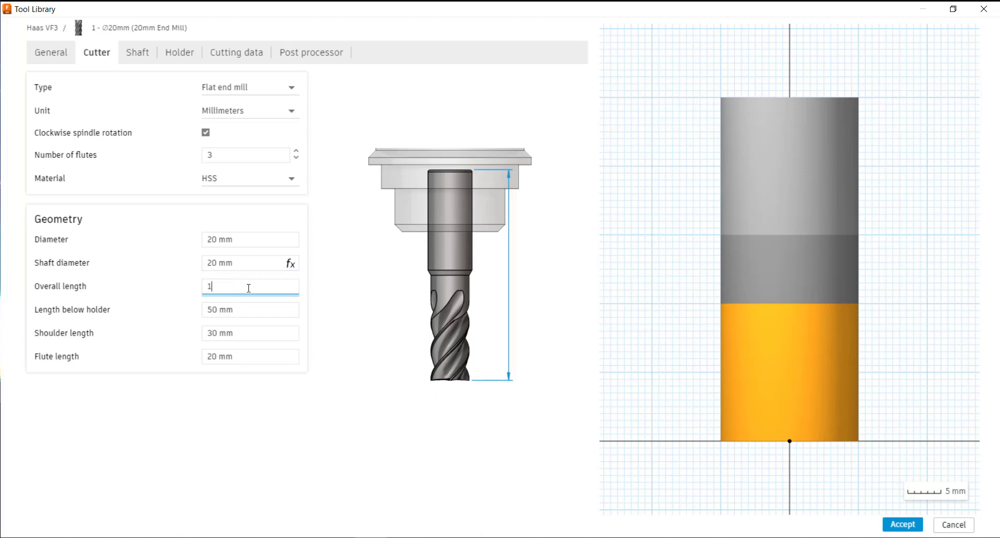
type("00")
key("Tab")
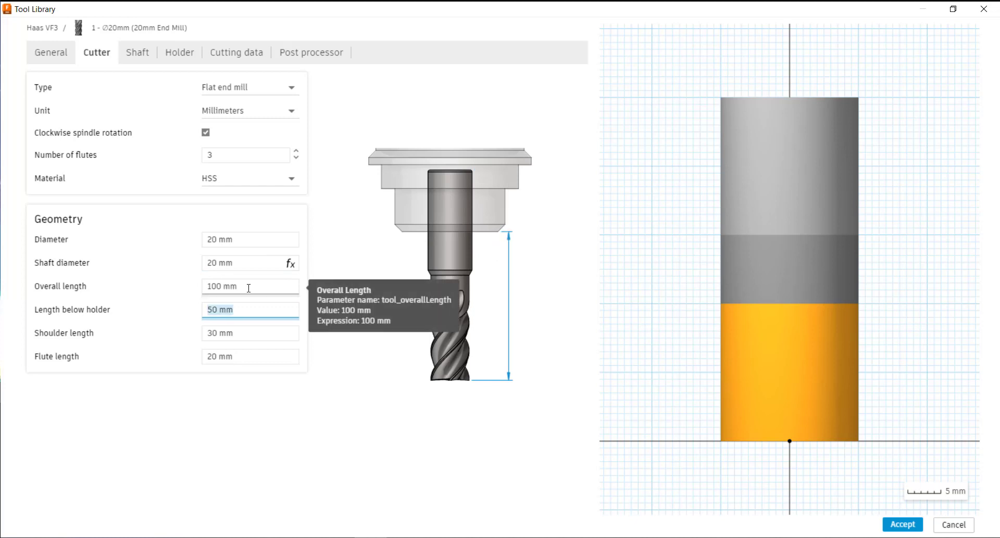
type("60")
key("Tab")
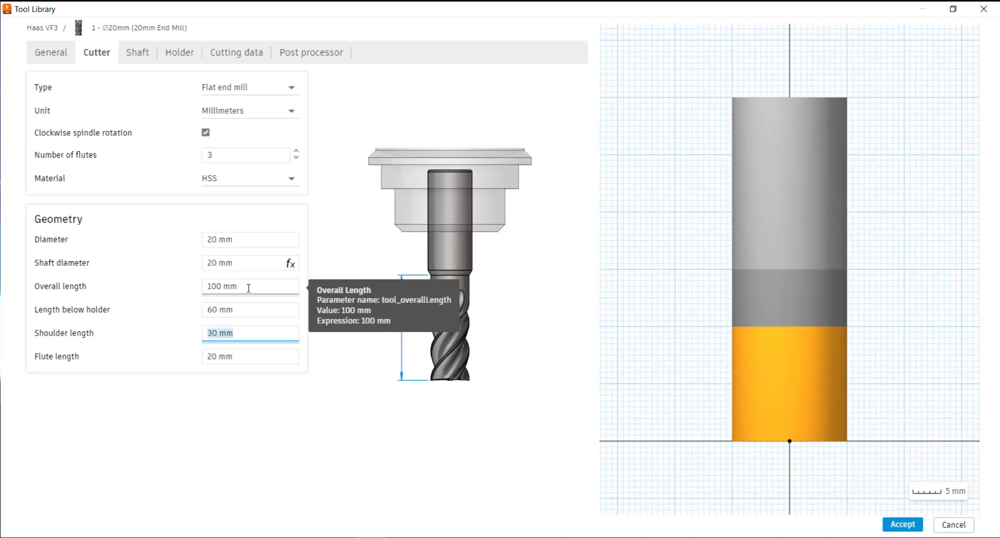
Set the end mill's shoulder length to 40 mm and its flute length to 30 mm
type("40")
key("Tab")
type("30")
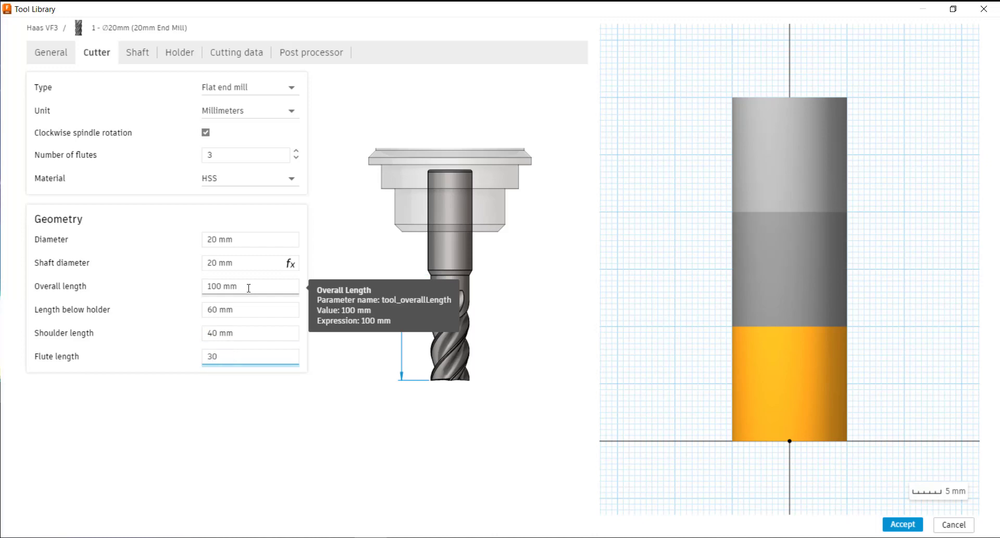
Assign the BT40 - Blank holder from the standard taper blanks to the 20 mm end mill
key("Tab")
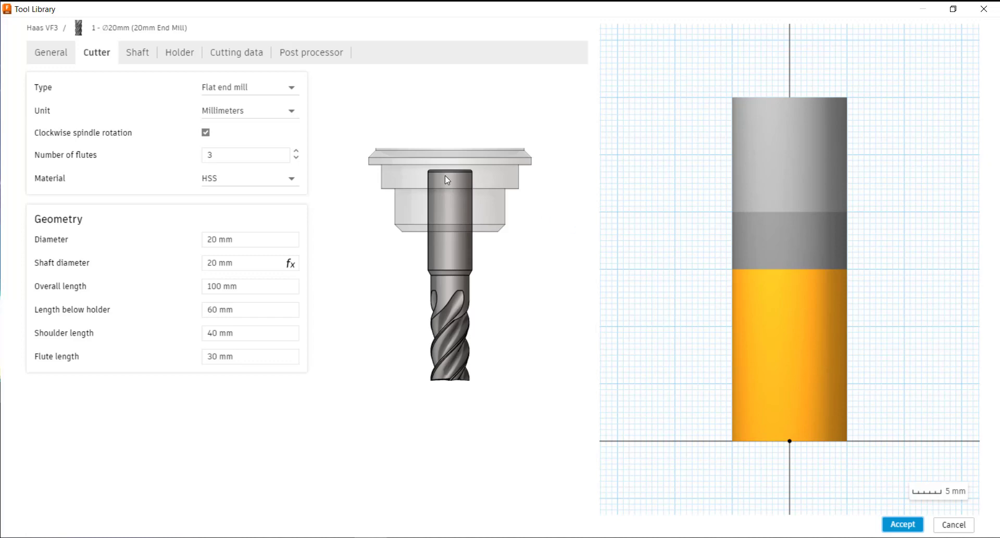
left_click(177, 54)
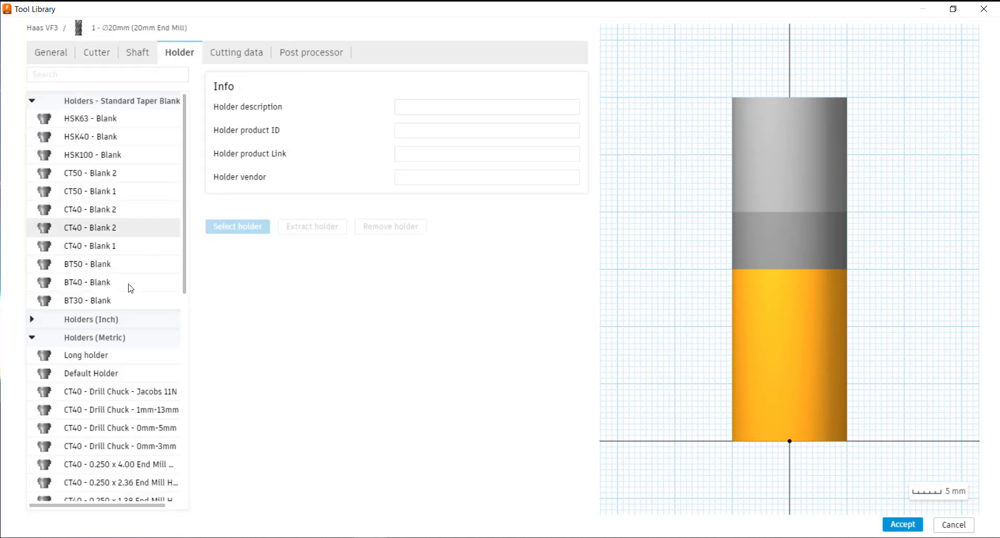
left_click(80, 290)
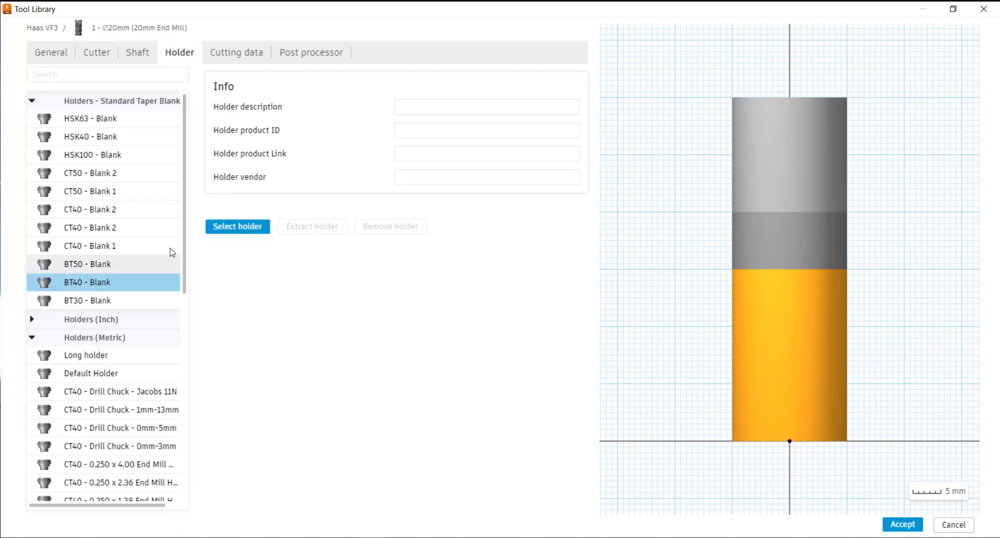
left_click(455, 108)
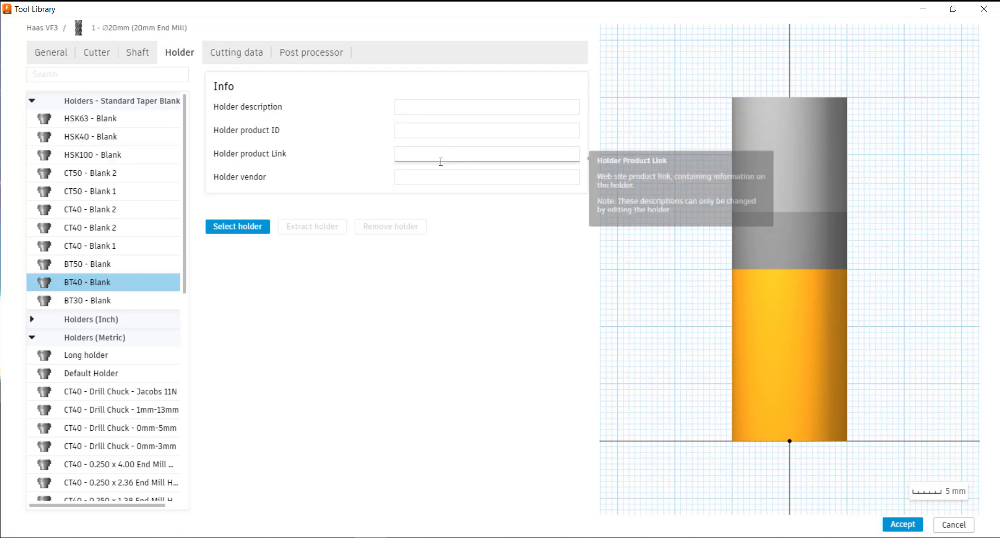
left_click(232, 233)
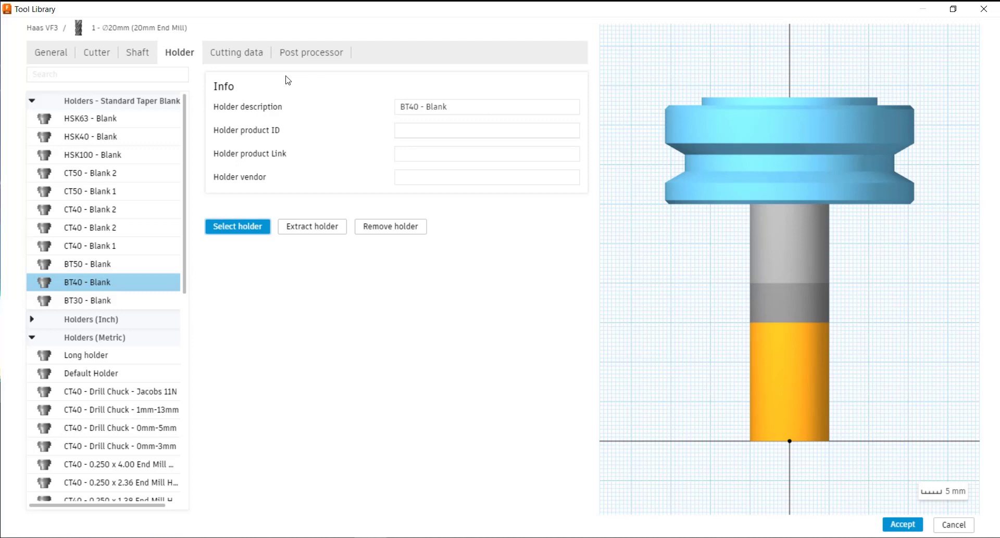
Consult the end mill cutting data in the ITC catalogue in the browser and add a cutting data preset named Stainless Steel Soft
left_click(245, 55)
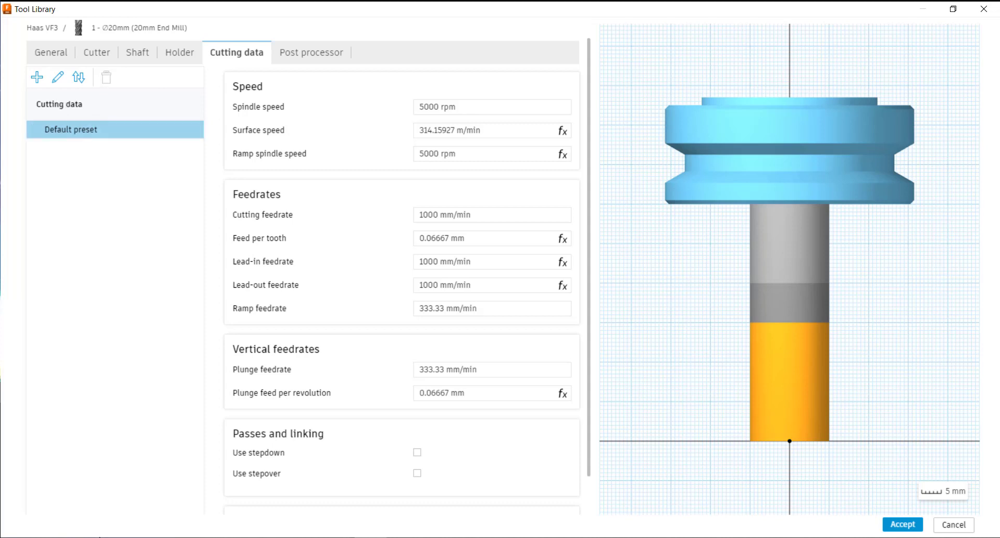
left_click(110, 495)
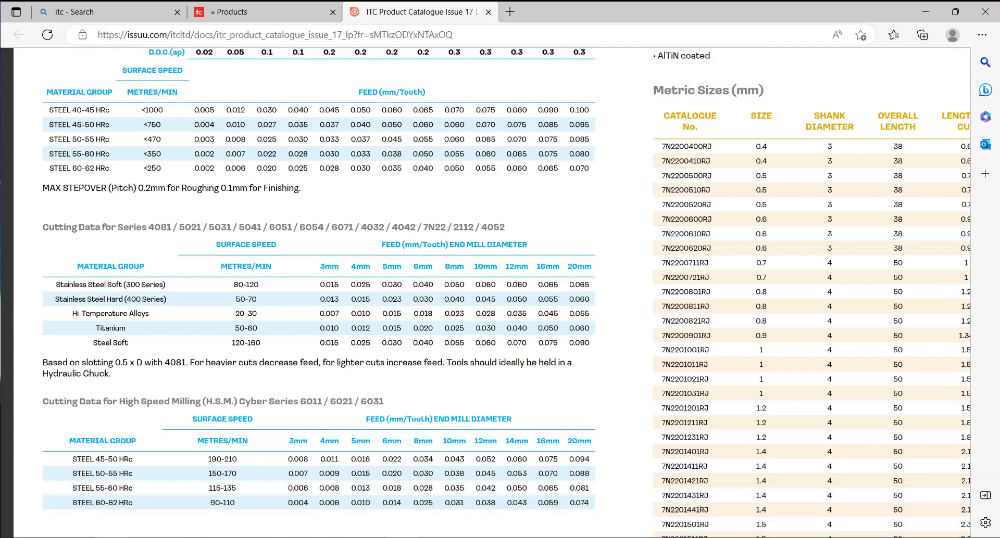
mouse_move(370, 537)
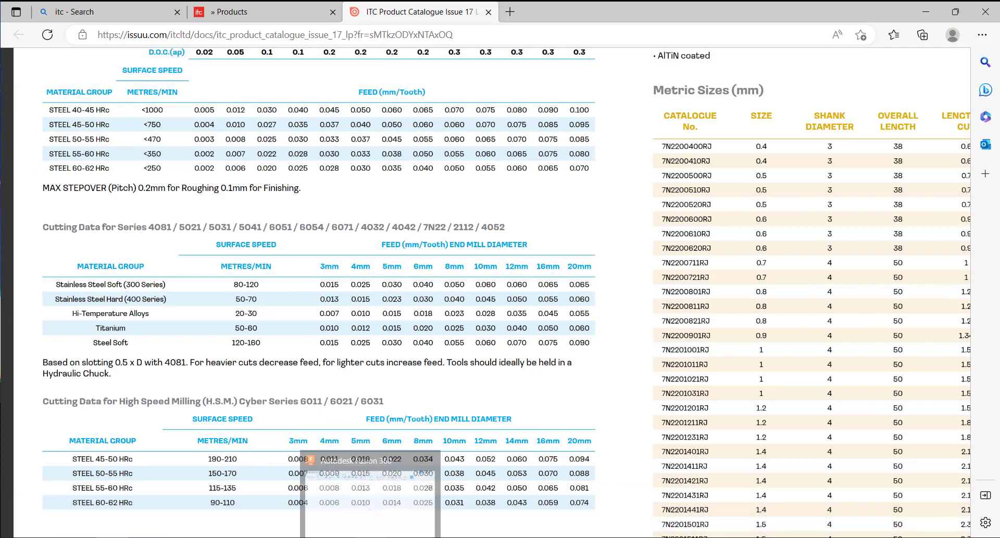
left_click(370, 500)
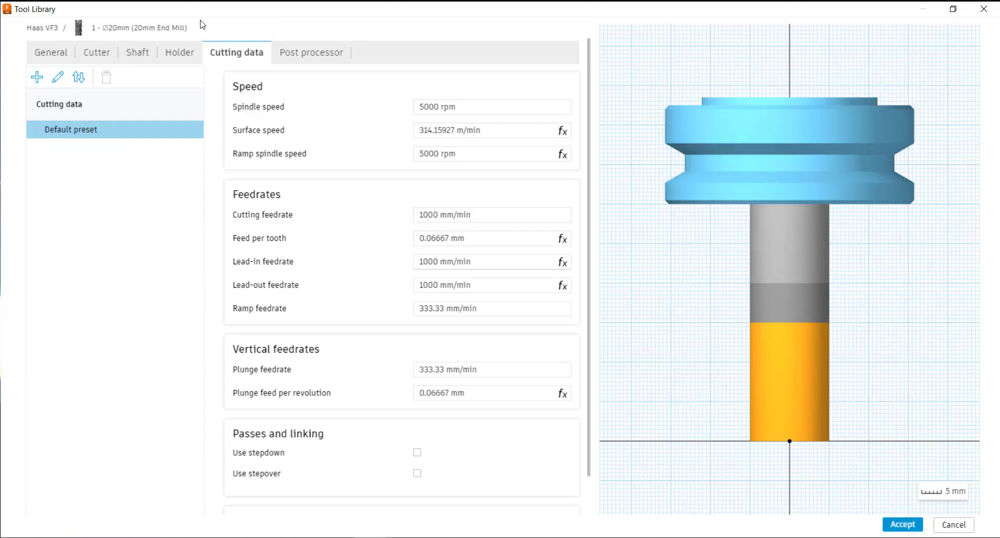
left_click(37, 77)
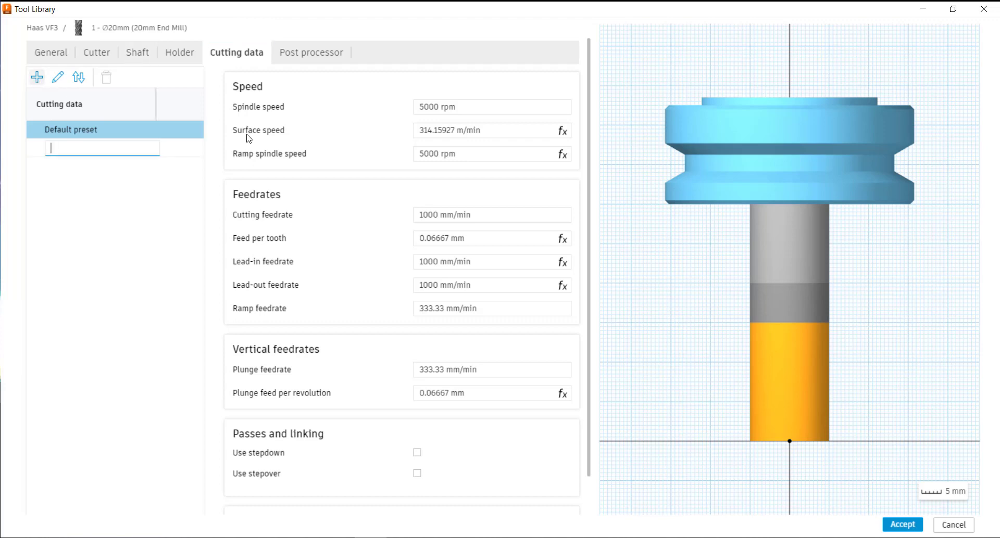
type("S")
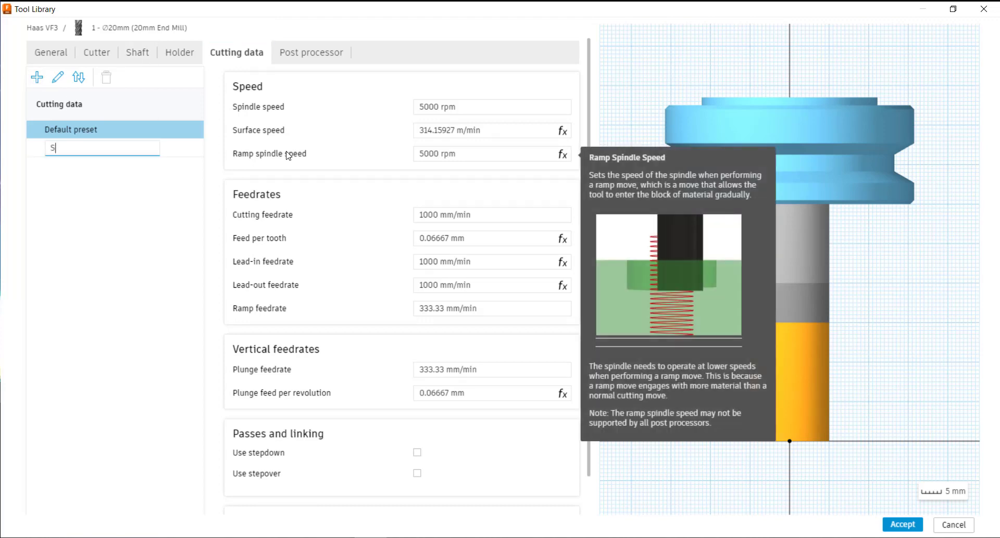
type("tainle")
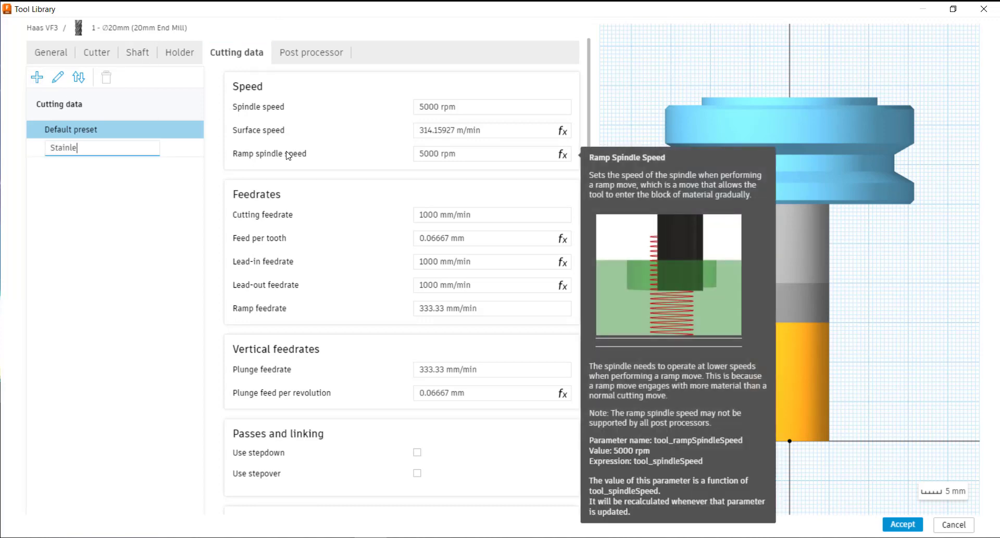
type("ss Steel Soft")
left_click(121, 168)
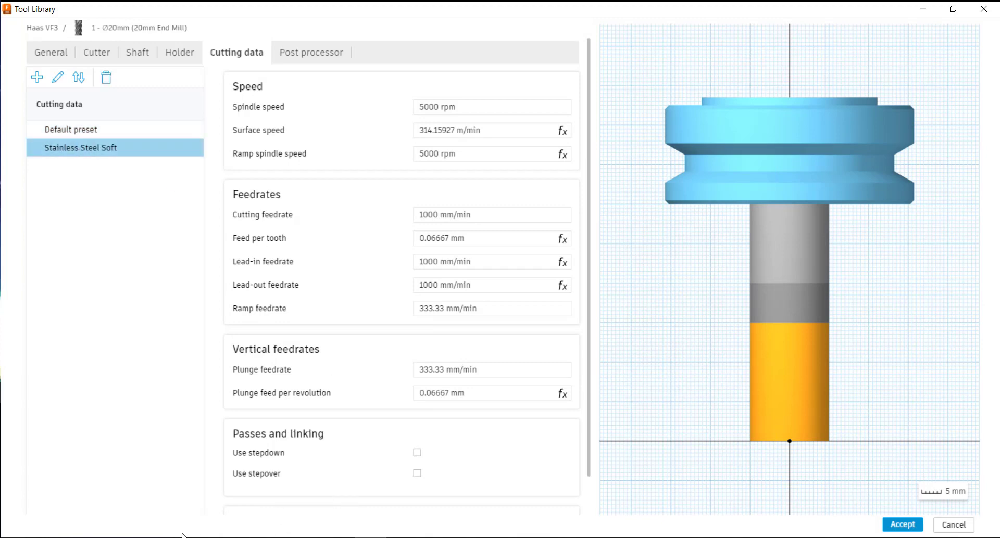
Check the catalogue's soft stainless steel row and set the Stainless Steel Soft preset's surface speed to 100 m/min
key("alt+Tab")
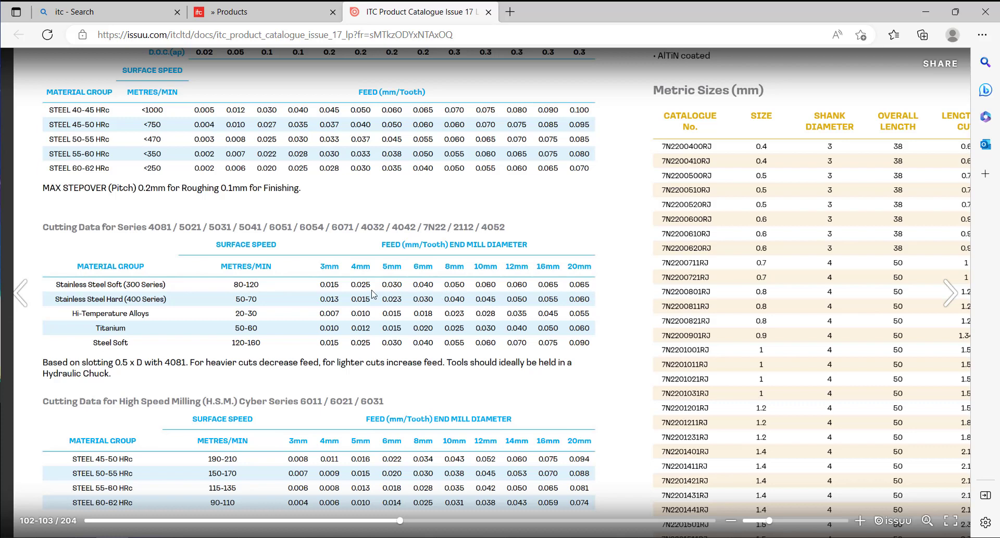
key("alt+Tab")
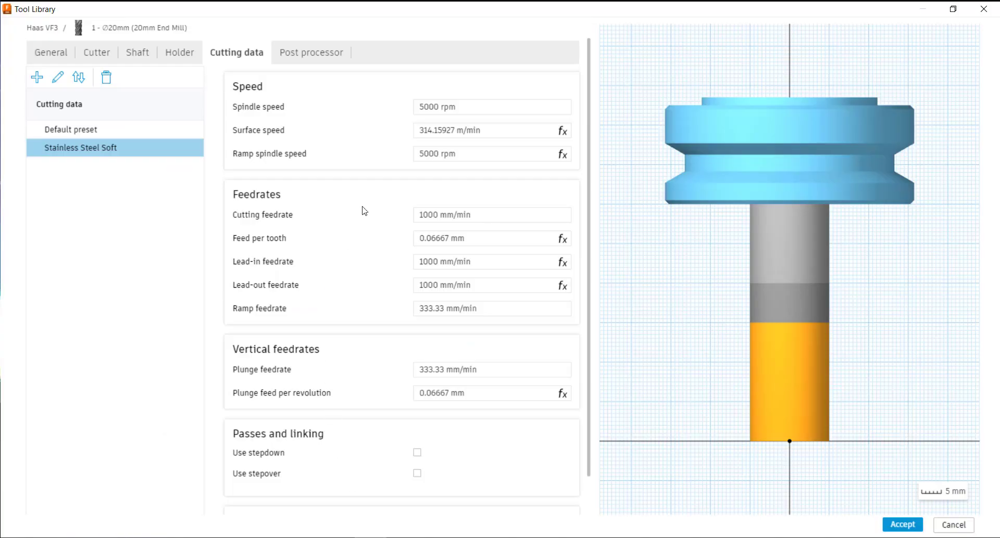
left_click(501, 131)
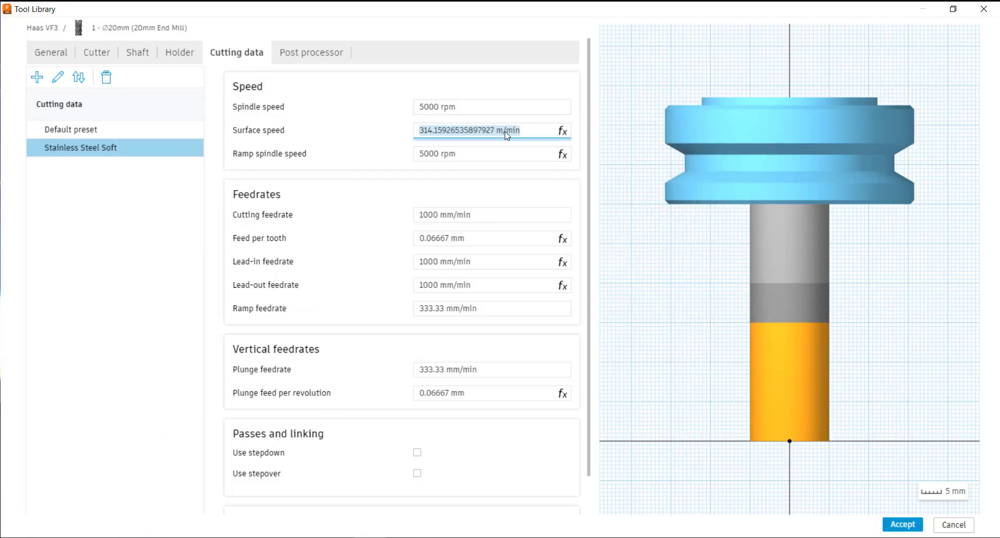
type("100")
mouse_move(506, 156)
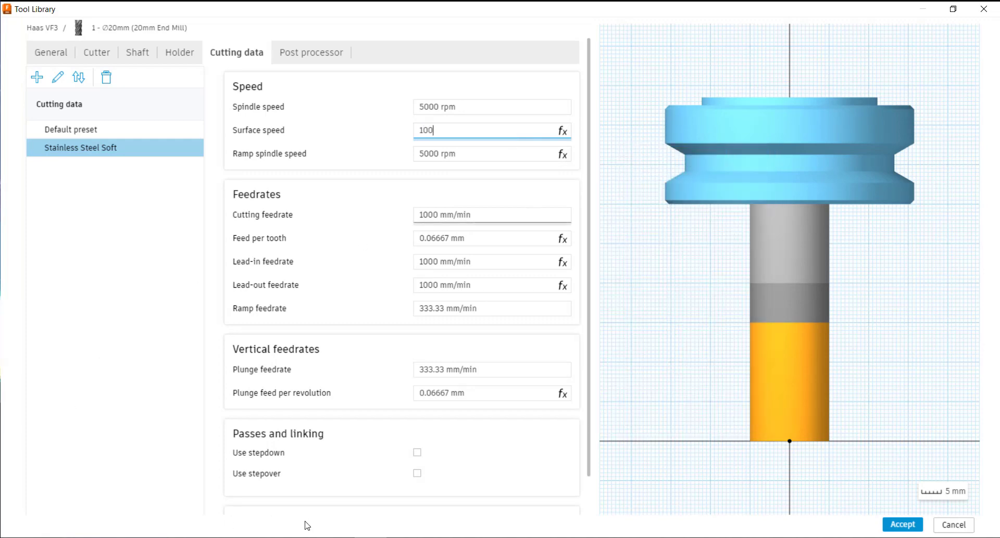
Check the catalogue's feed for a 20 mm cutter and set the Stainless Steel Soft preset's feed per tooth to 0.065 mm
key("alt+Tab")
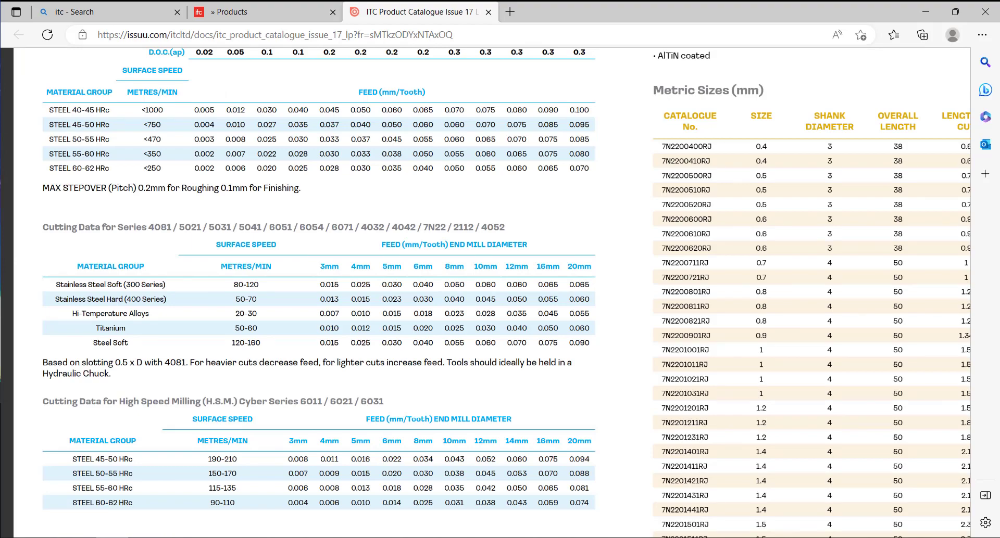
key("alt+Tab")
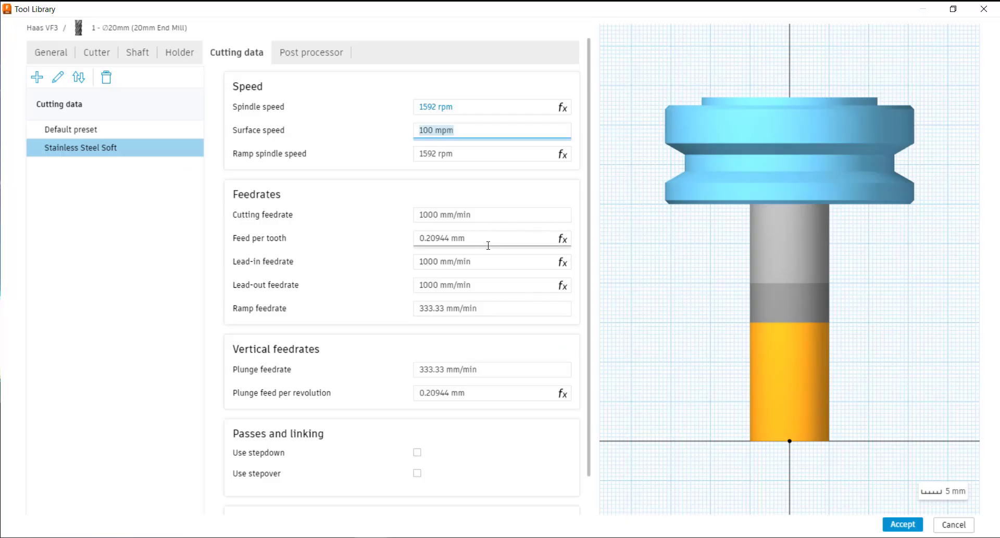
left_click(488, 245)
key("BackSpace")
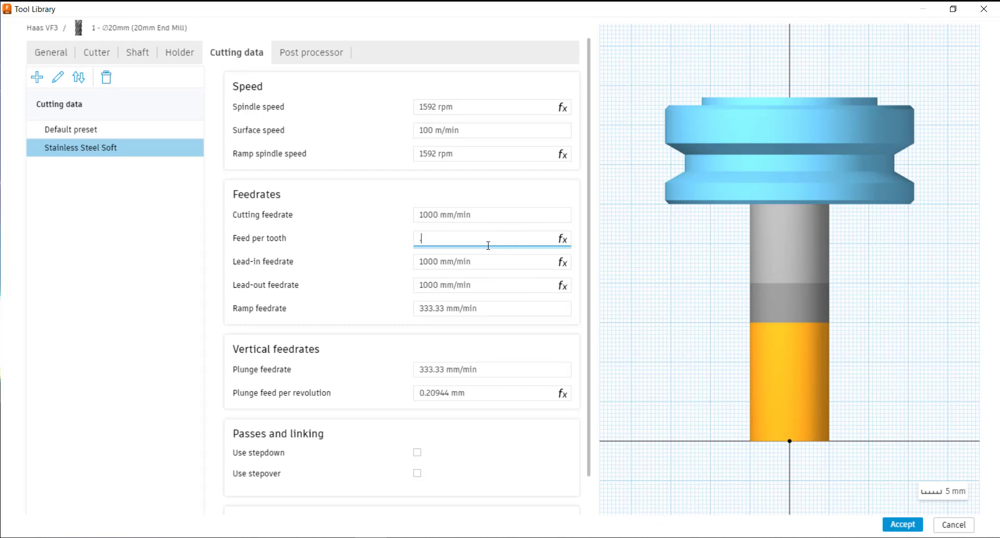
type(".065")
key("Tab")
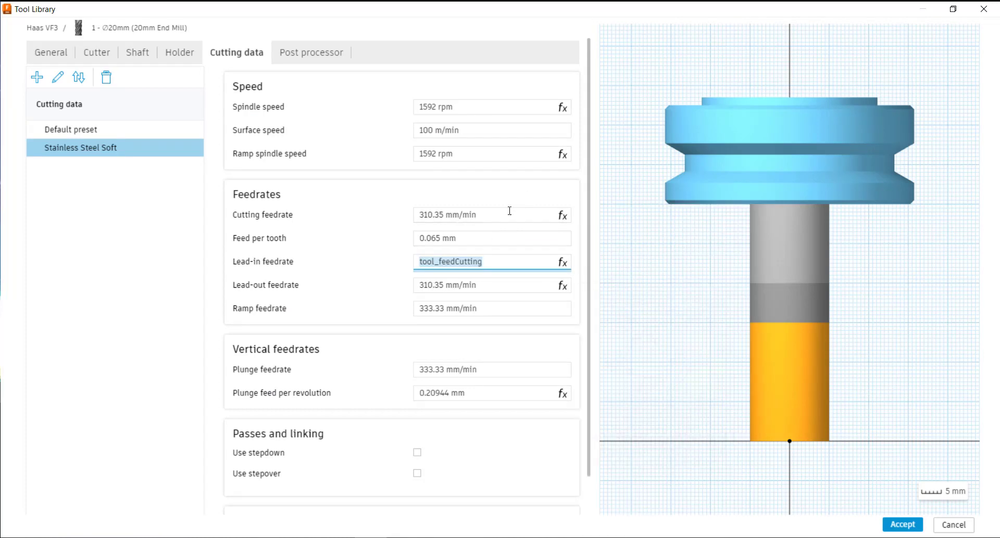
left_click(519, 241)
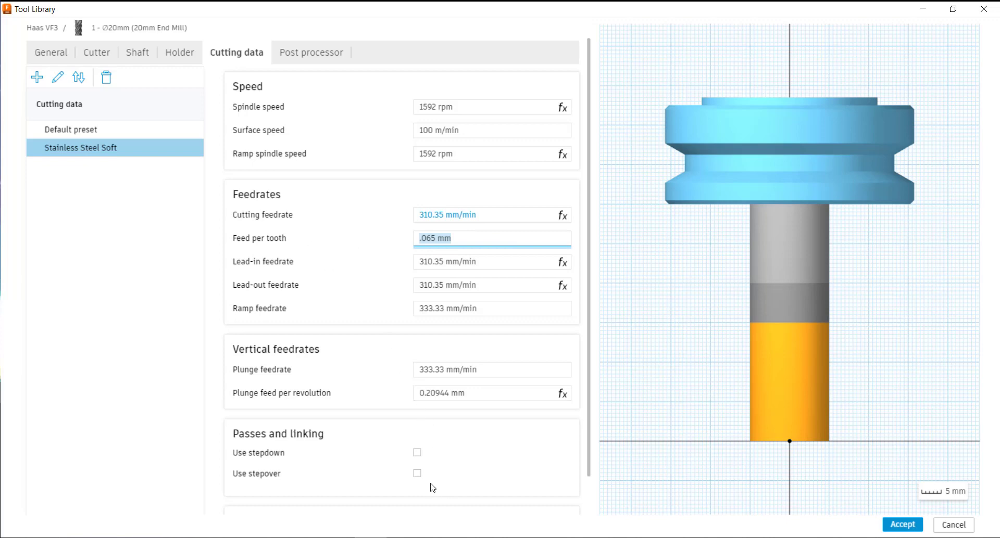
Try the Stainless Steel Soft preset's stepdown and stepover options and look through the coolant choices
left_click_drag(589, 376, 594, 449)
left_click(417, 415)
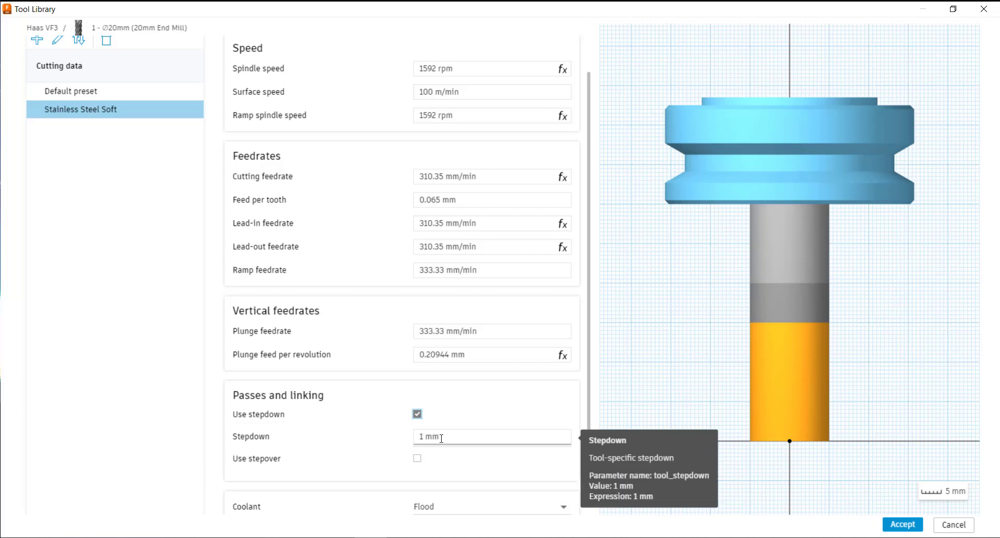
left_click(417, 415)
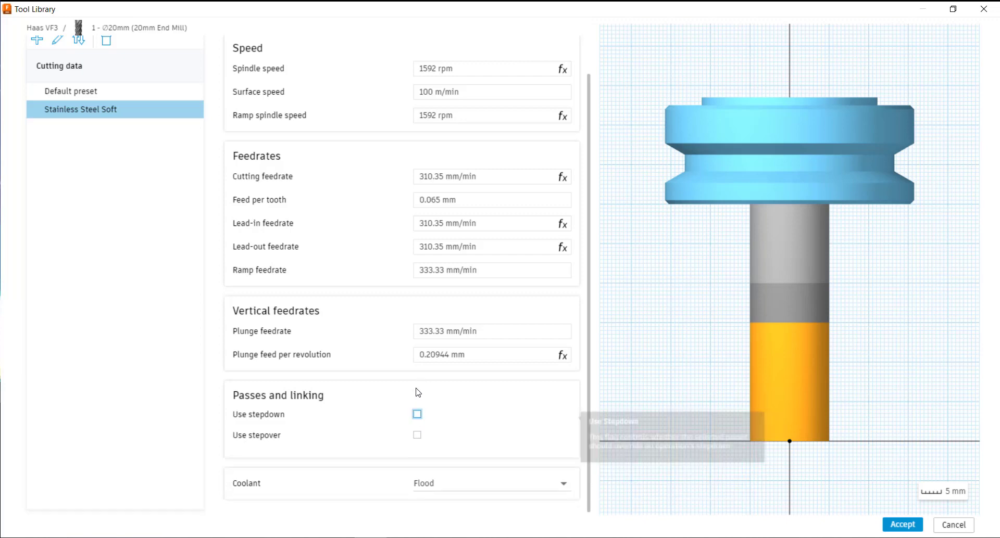
left_click(417, 435)
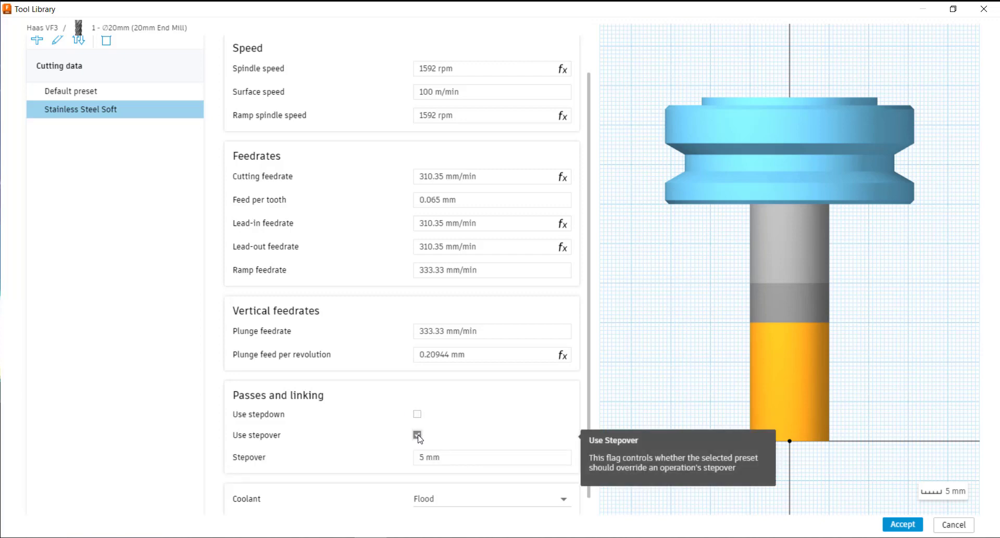
left_click(418, 436)
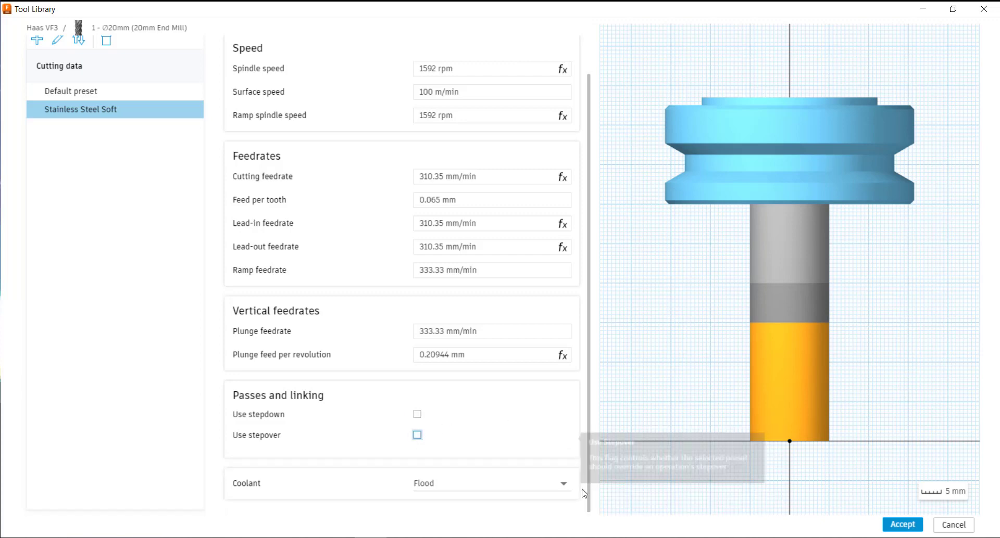
left_click(565, 487)
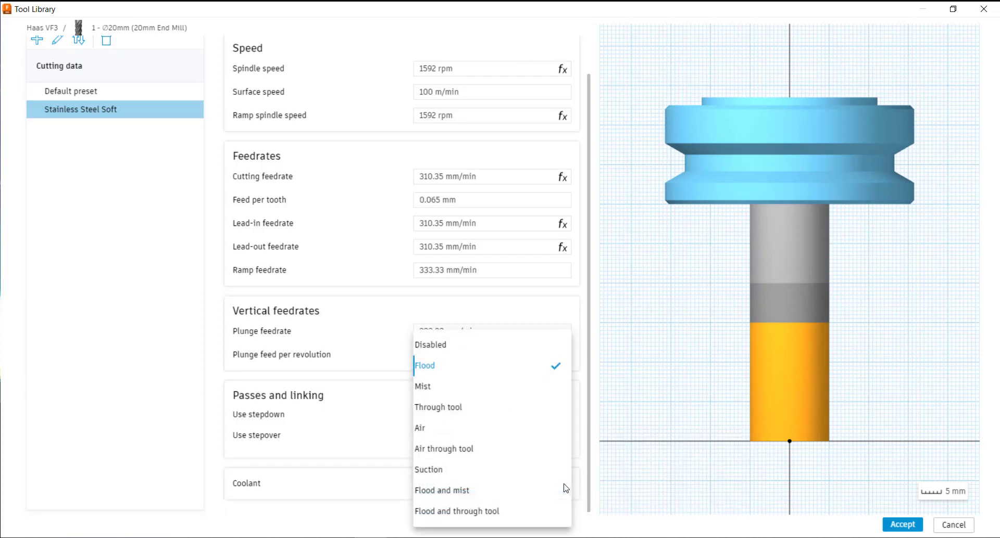
left_click(386, 306)
Add another cutting data preset named Stainless Steel Hard to the 20 mm end mill
left_click(36, 41)
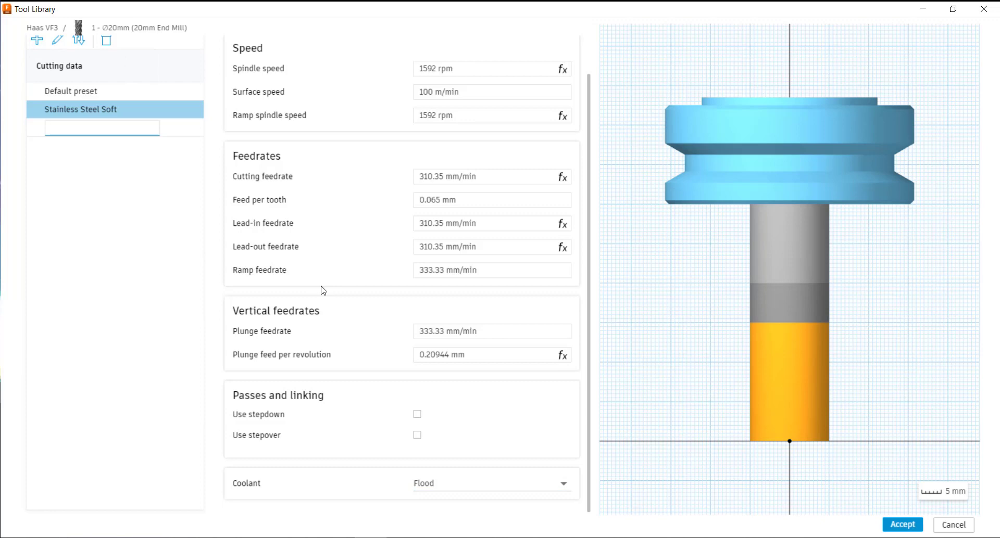
type("Stainless Se")
type("eel Hard")
key("Return")
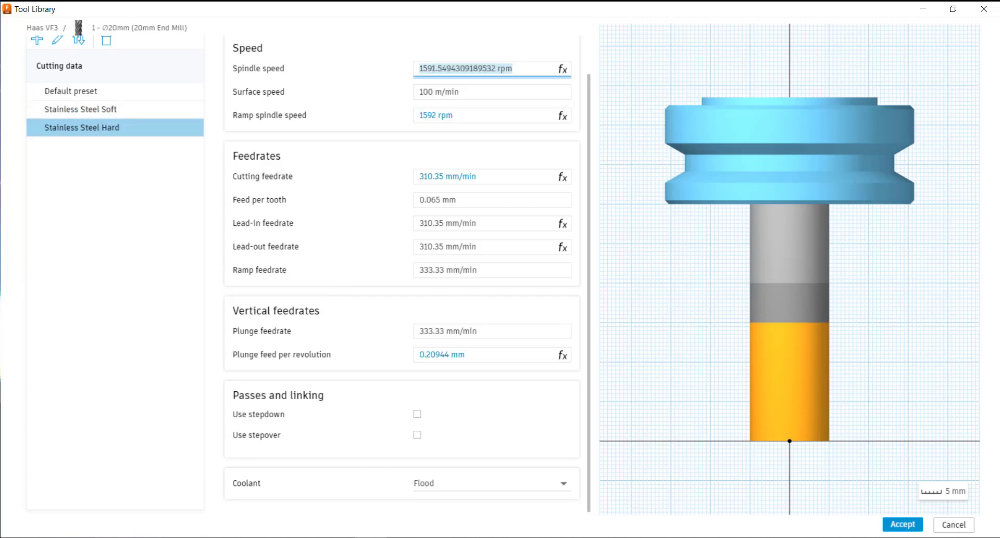
Using the catalogue's hard stainless steel row, set the Stainless Steel Hard preset's surface speed to 60 m/min and feed per tooth to 0.06 mm
key("alt+Tab")
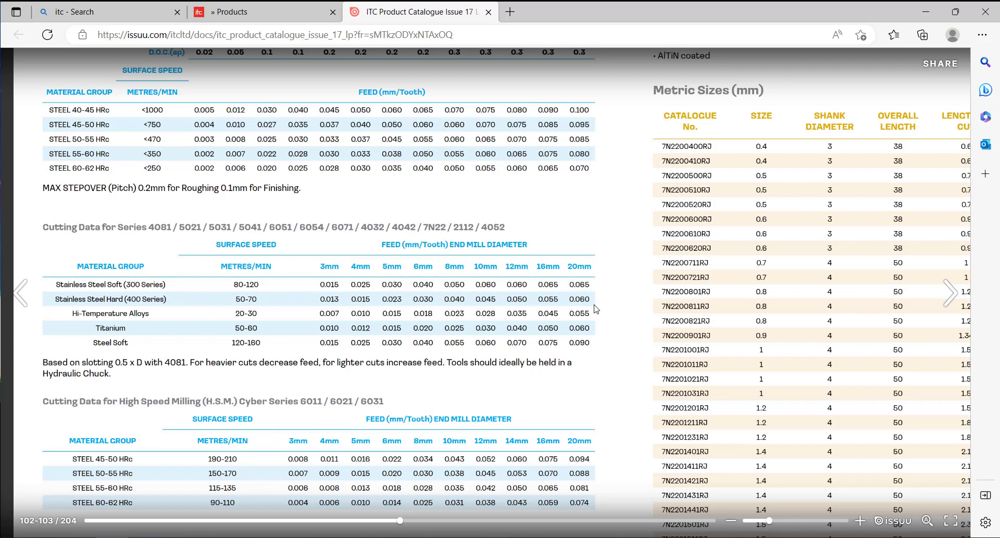
key("alt+Tab")
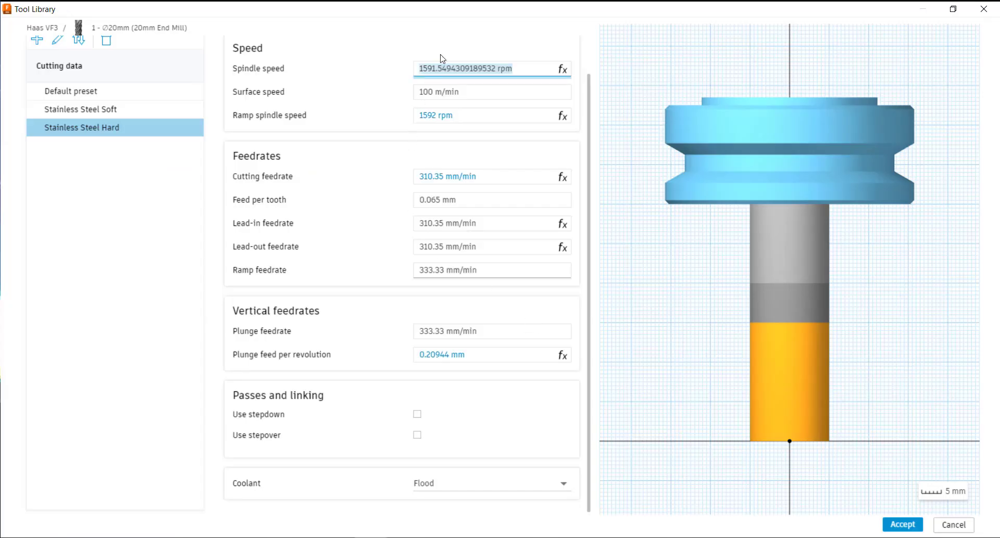
left_click(465, 91)
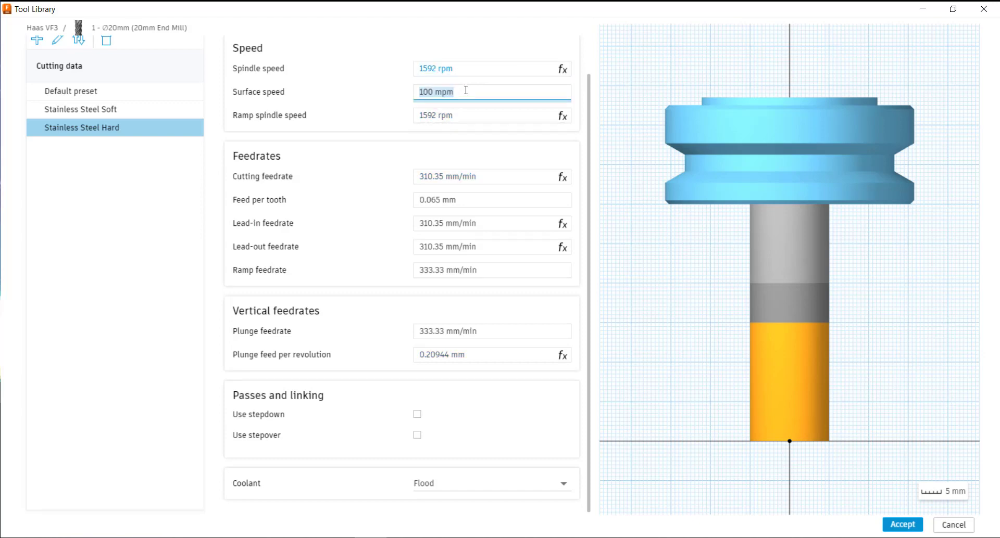
type("60")
key("Tab")
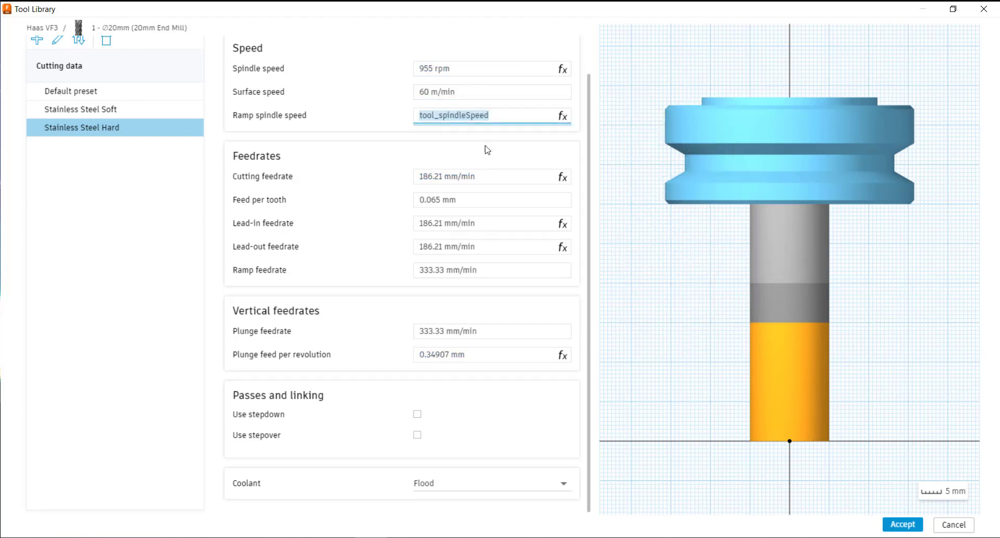
left_click(480, 199)
type(".060")
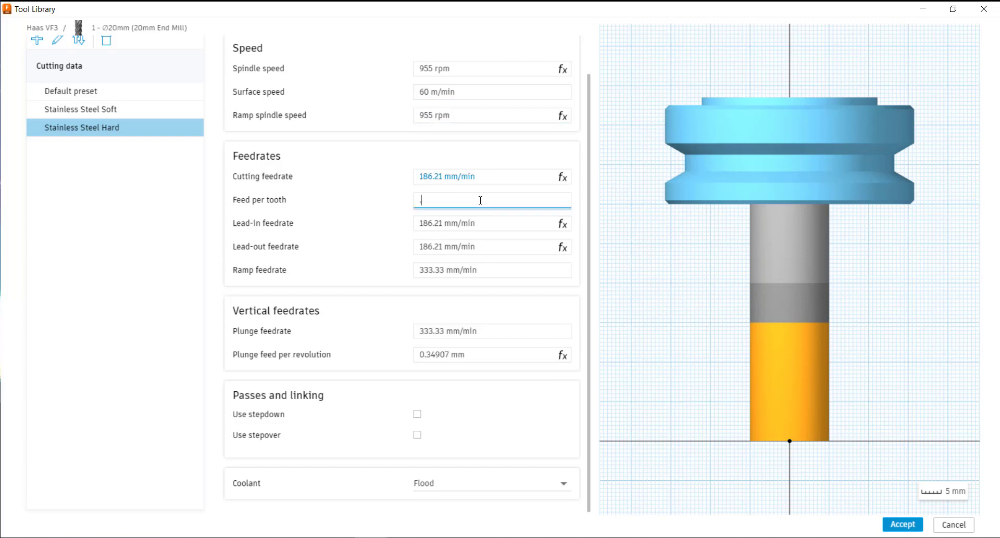
key("Tab")
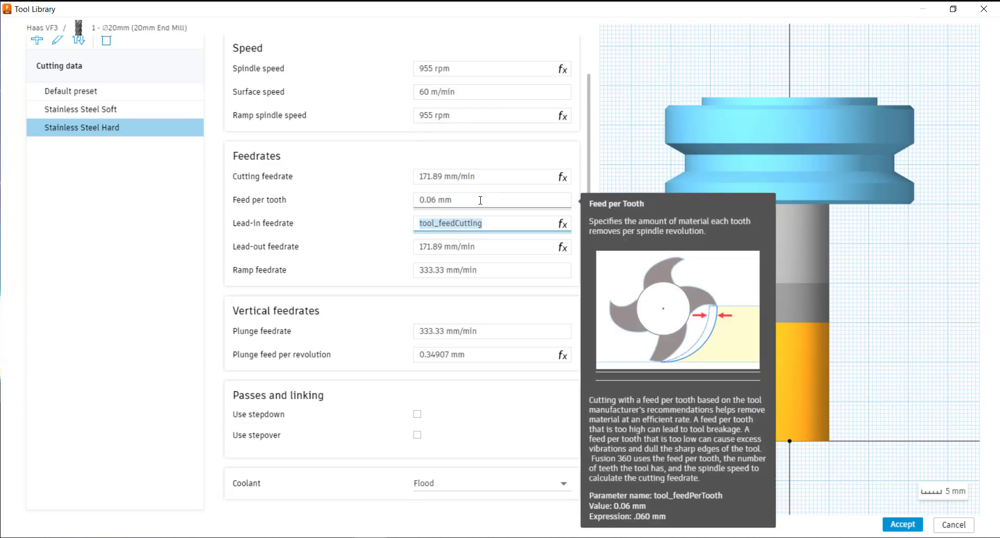
Add a cutting data preset named Hi-Temperture to the 20 mm end mill and check its material group name in the catalogue
mouse_move(511, 73)
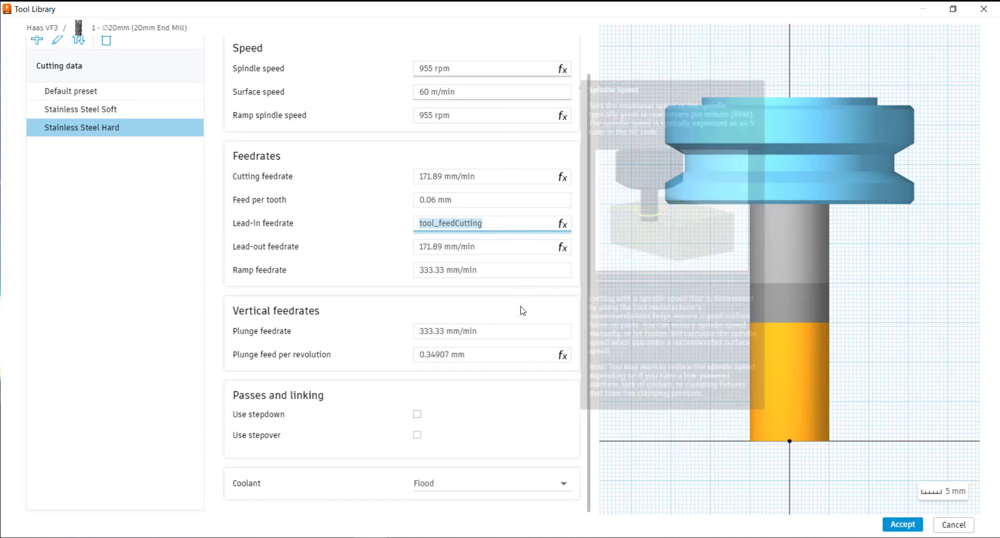
left_click(36, 40)
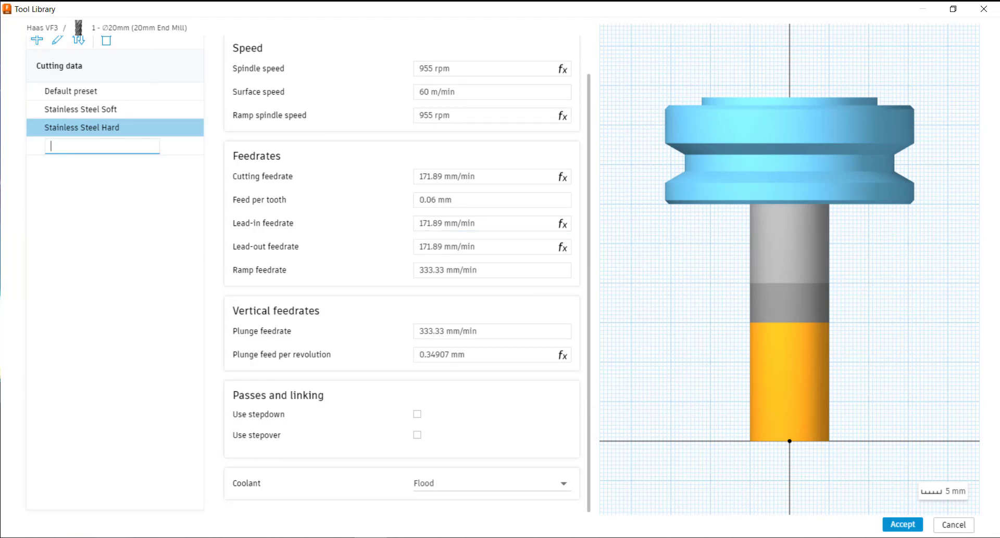
key("alt+Tab")
left_click(36, 40)
type("Hi-Temperture")
key("alt+Tab")
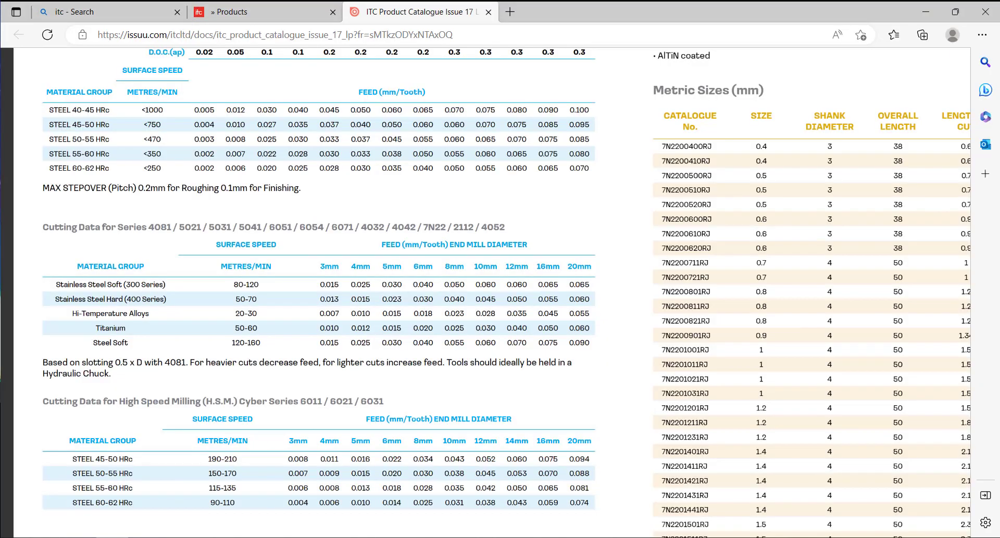
key("alt+Tab")
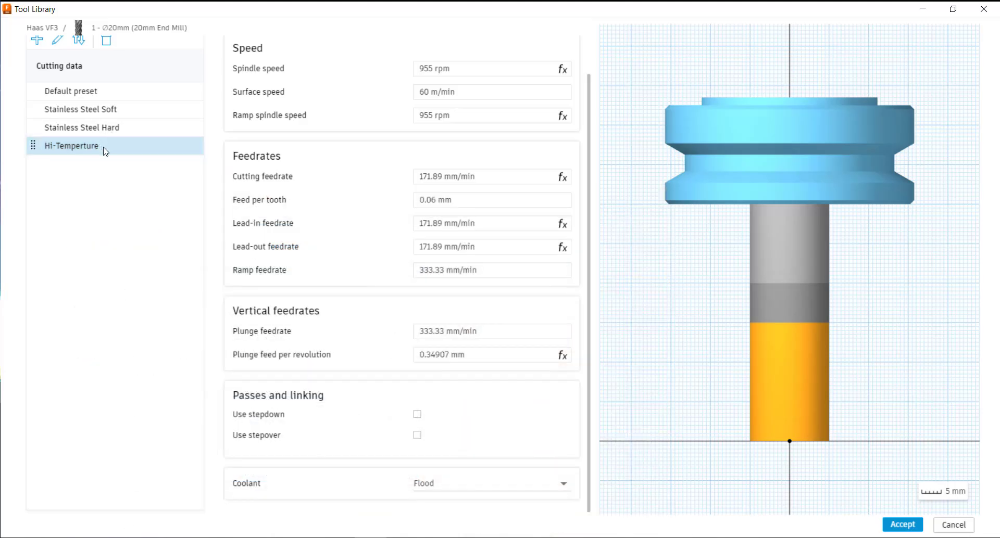
Rename the Hi-Temperture preset as Hi-Temperture Alloy
right_click(94, 150)
left_click(112, 169)
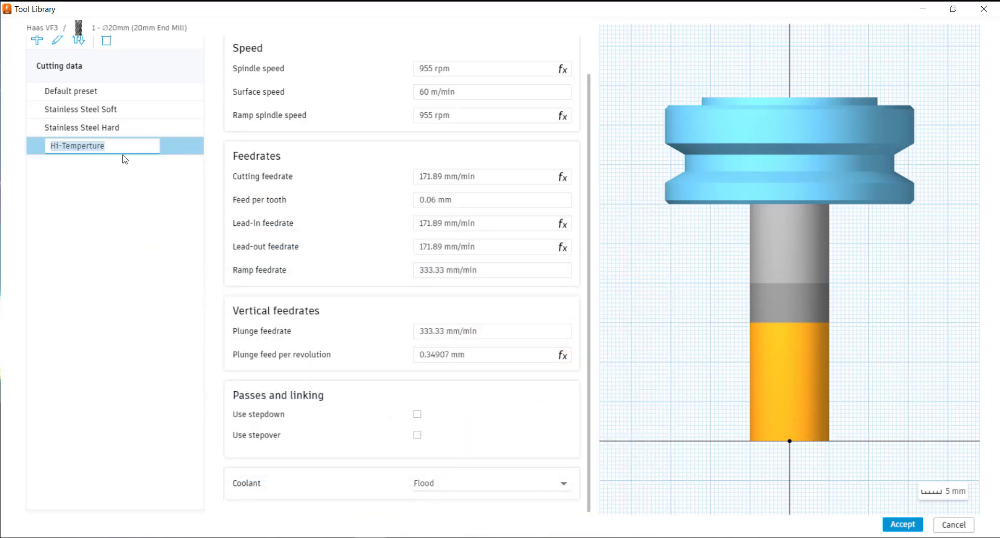
key("BackSpace")
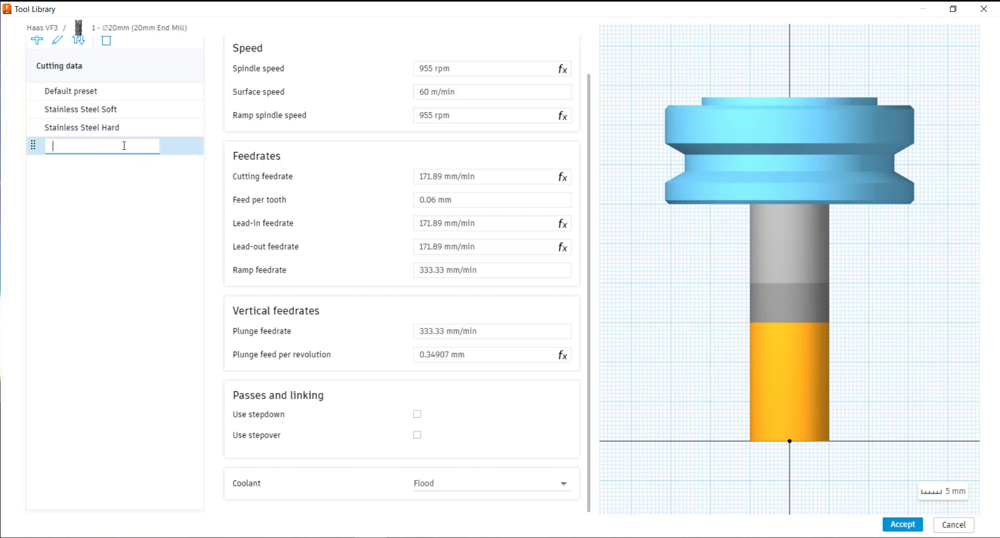
type("Hi-Temperture Ally")
key("Tab")
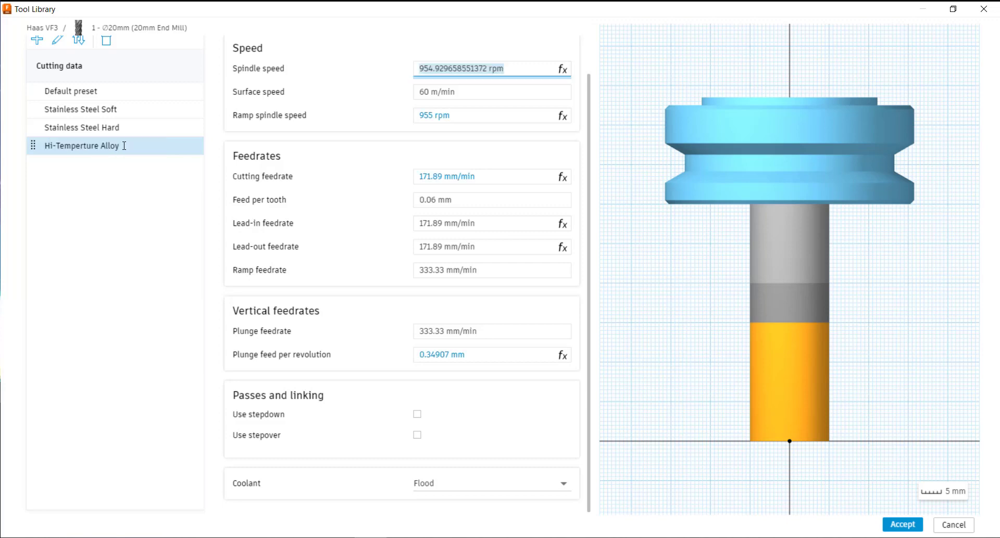
Using the catalogue's Hi-Temperature Alloys row, set the Hi-Temperture Alloy preset's surface speed to 25 m/min and feed per tooth to 0.055 mm
left_click(452, 92)
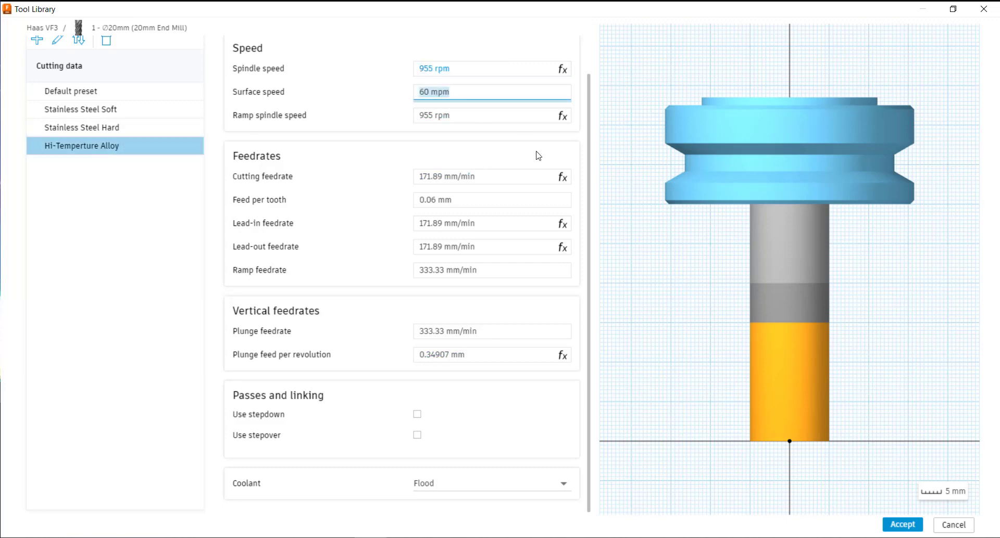
type("25")
key("Tab")
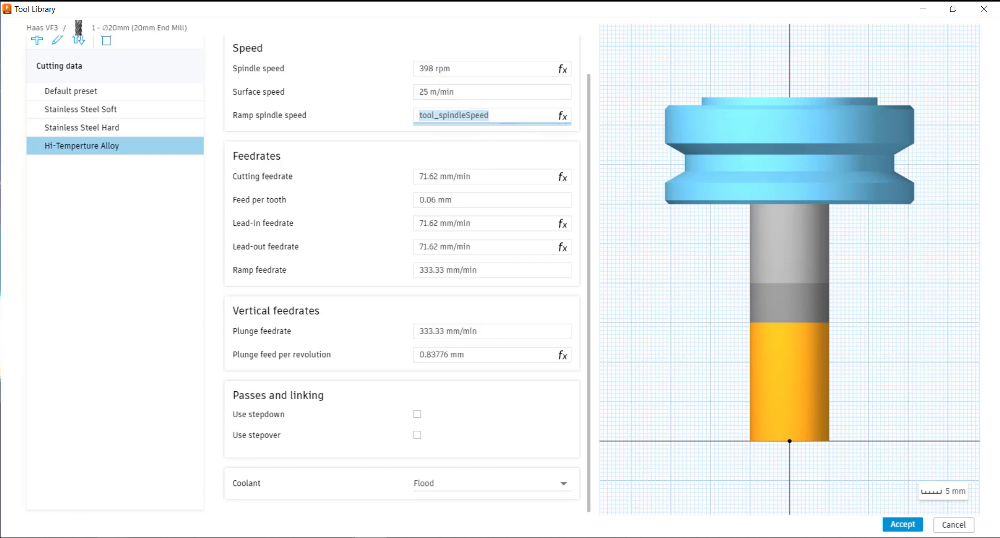
left_click(85, 537)
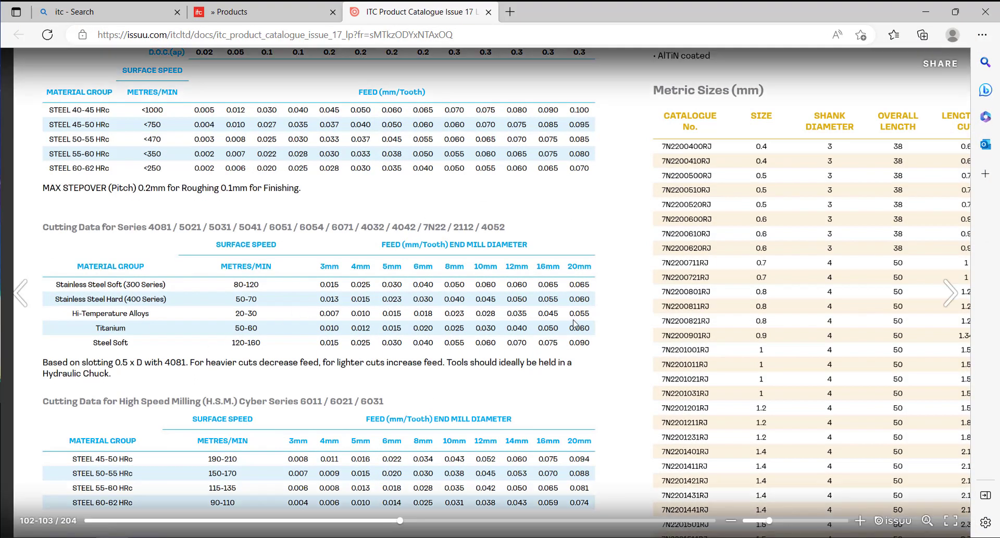
key("alt+Tab")
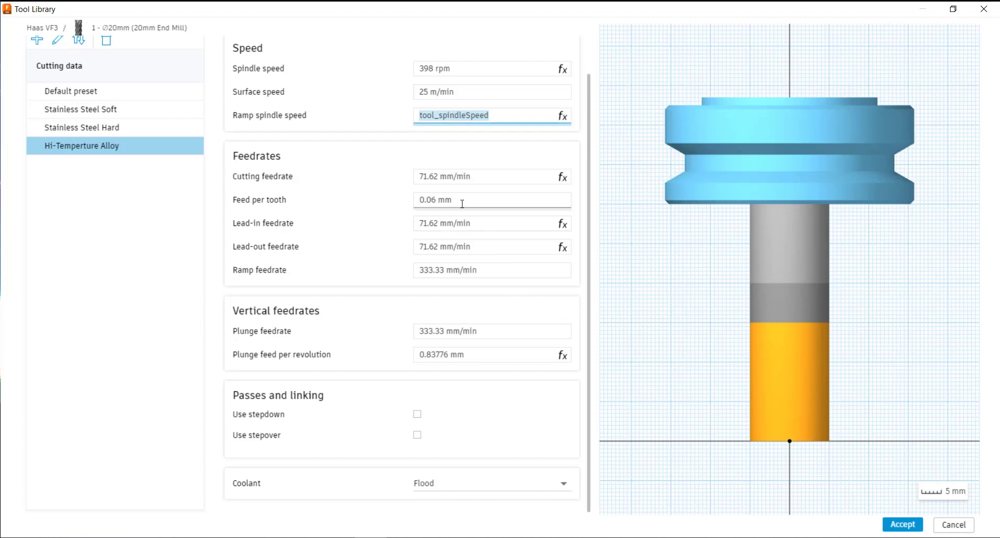
left_click(462, 201)
type(".055")
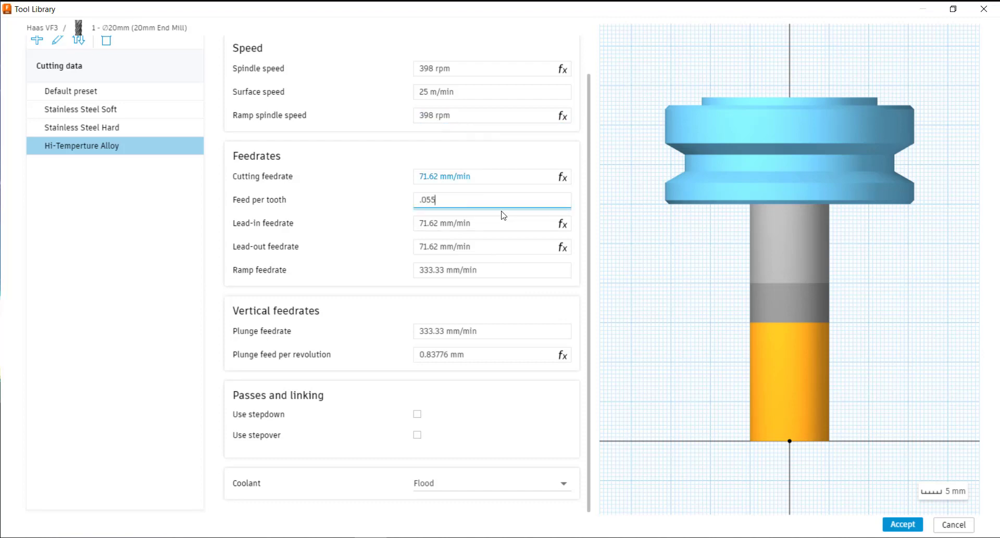
left_click(509, 229)
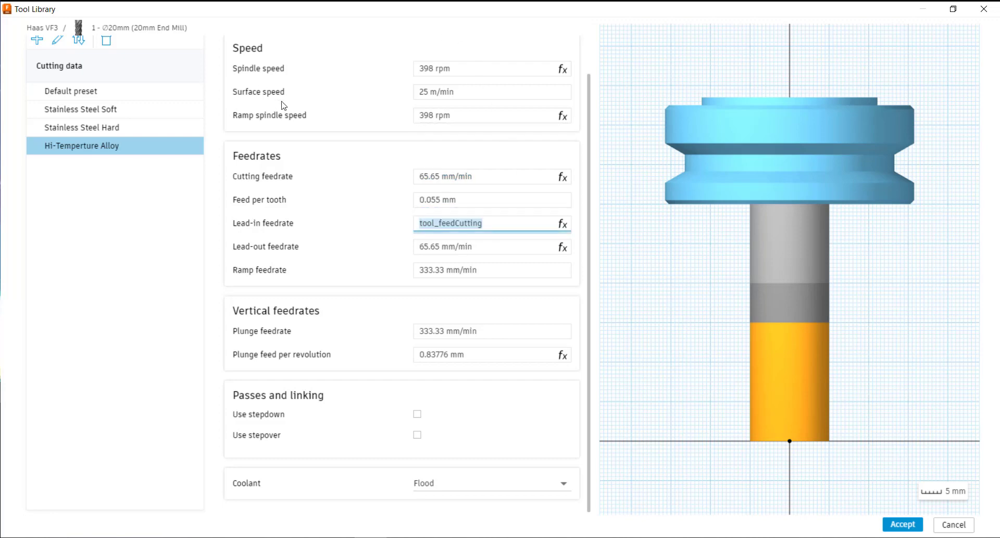
Check the next material group in the catalogue and add a cutting data preset named Titanium to the 20 mm end mill
left_click(35, 45)
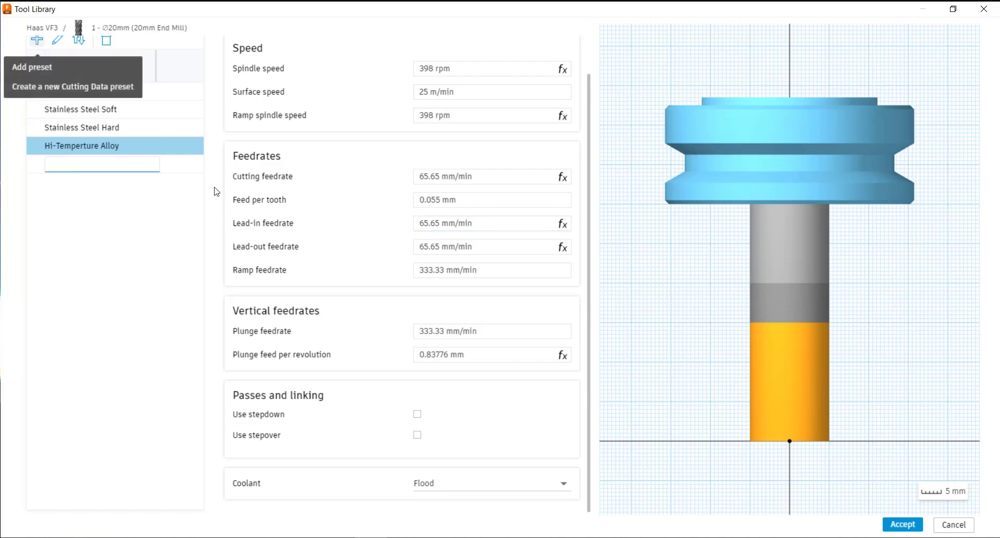
left_click(141, 535)
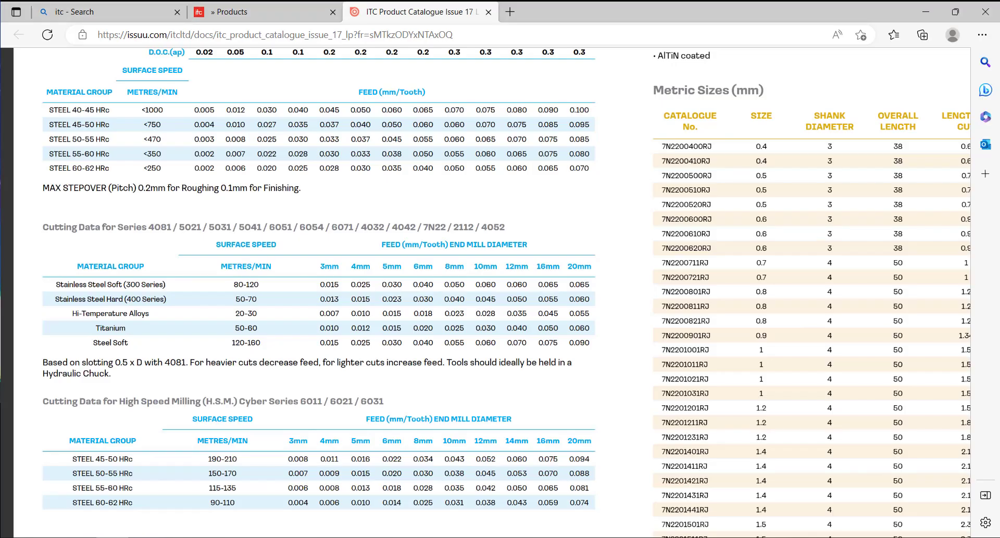
left_click(370, 536)
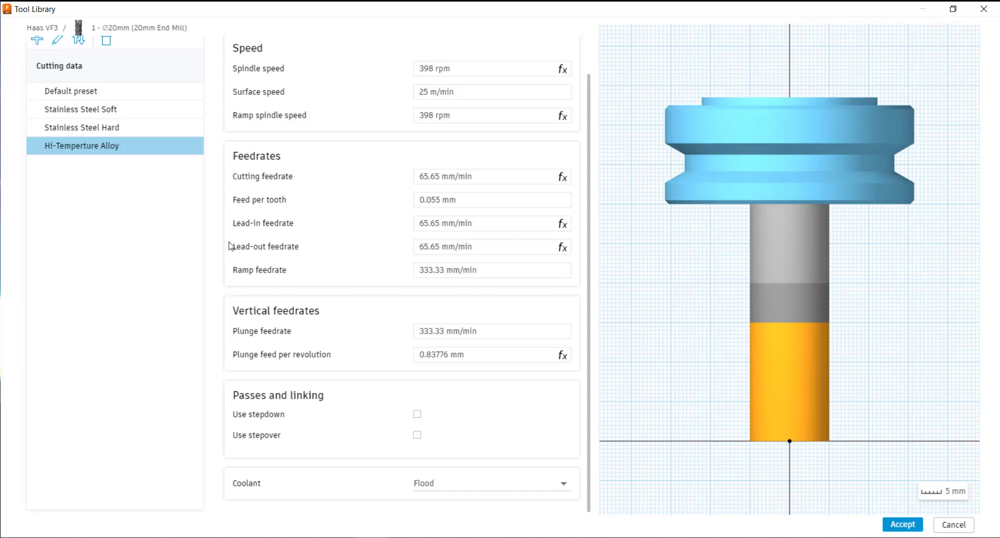
left_click(36, 41)
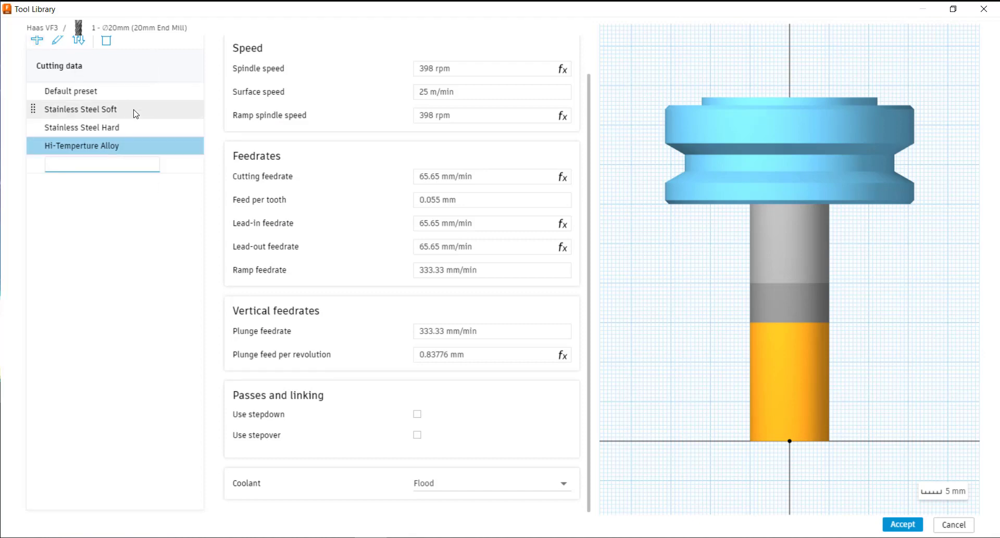
type("Titanium")
key("Return")
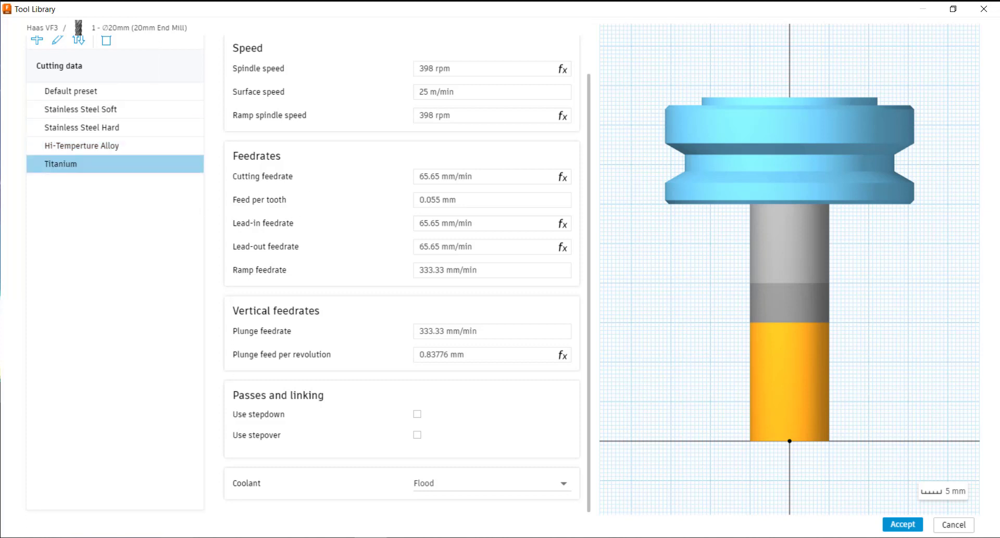
Using the catalogue's titanium row, set the Titanium preset's surface speed to 55 m/min and feed per tooth to 0.06 mm
key("alt+Tab")
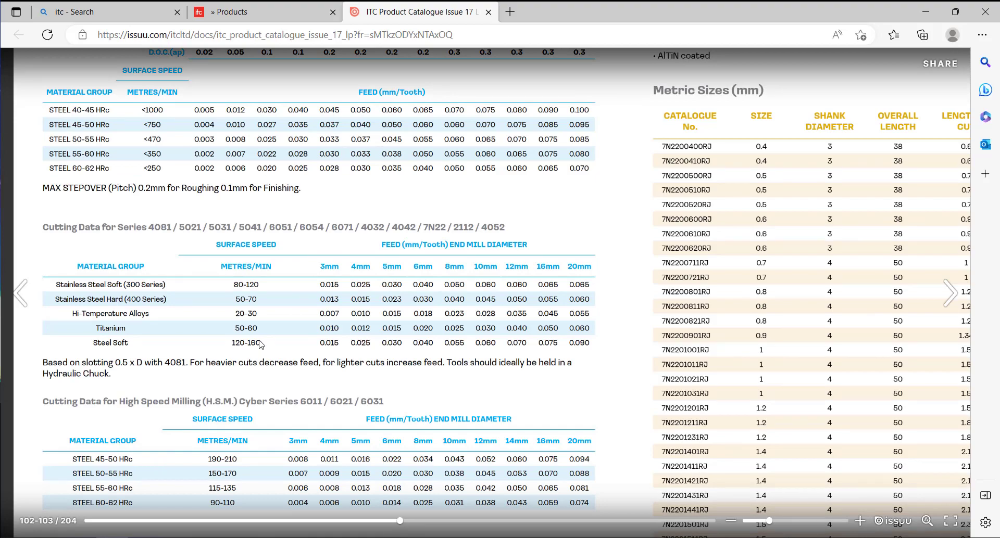
key("alt+Tab")
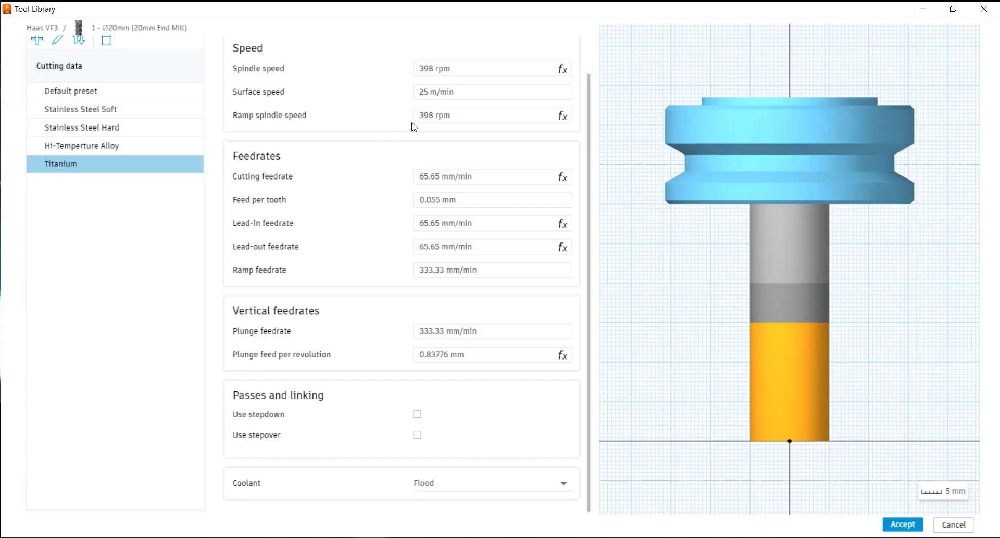
left_click(462, 91)
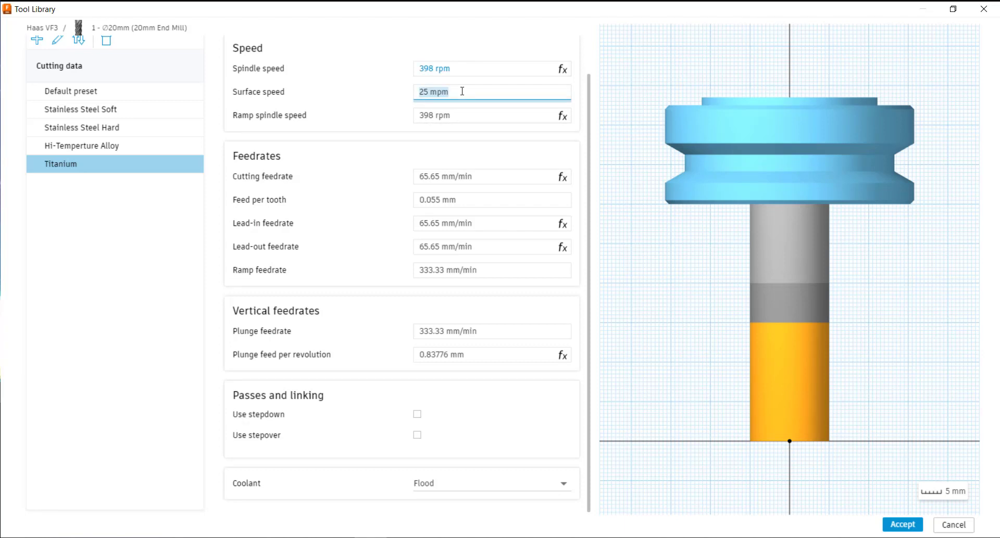
type("55")
left_click(480, 199)
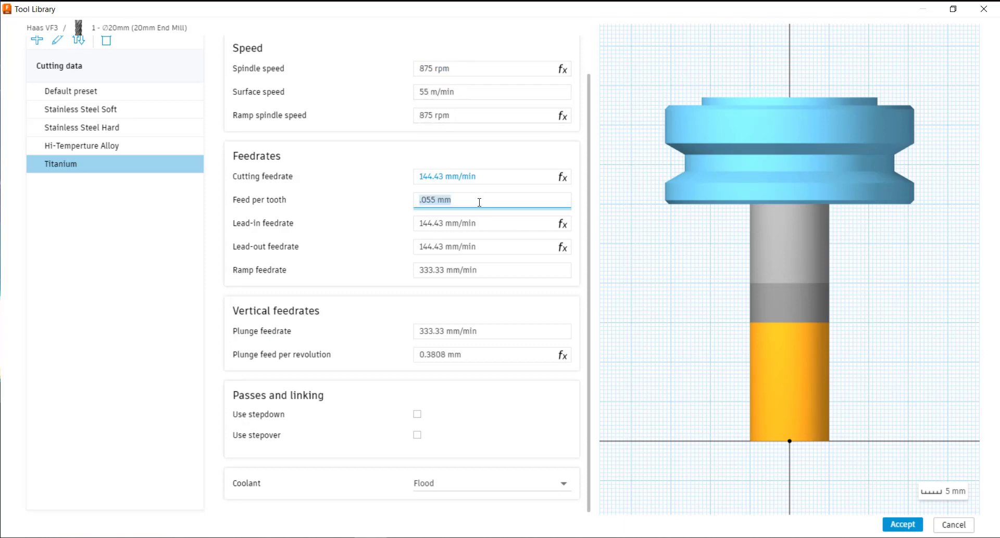
key("alt+Tab")
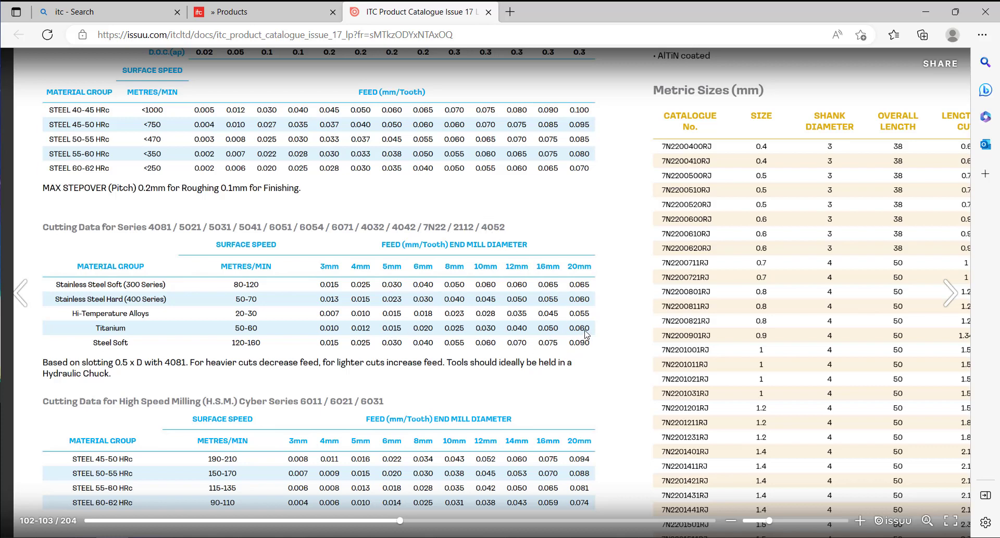
key("alt+Tab")
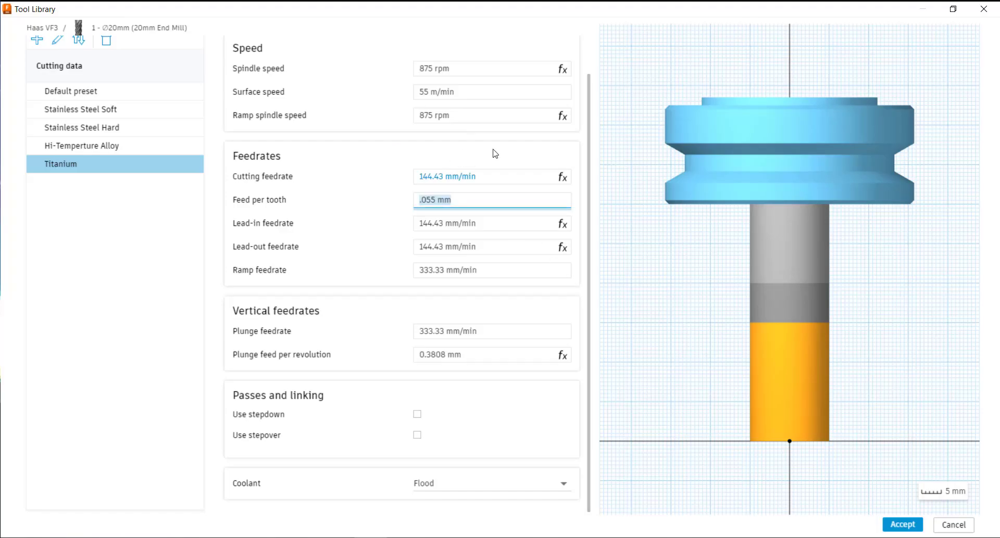
type(".060")
left_click(341, 218)
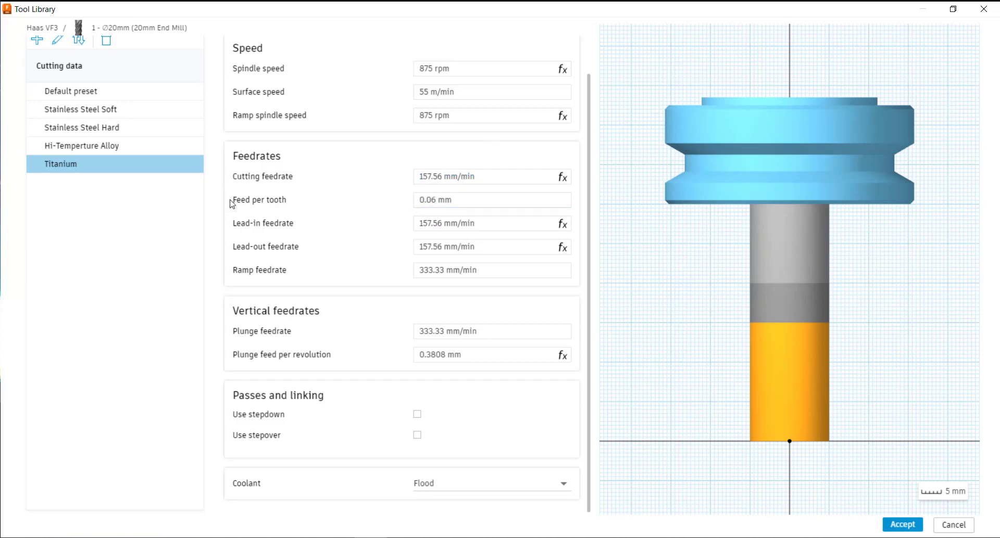
Check the catalogue's last material group in the table and add a cutting data preset named Soft Steel to the end mill
left_click(37, 41)
key("alt+Tab")
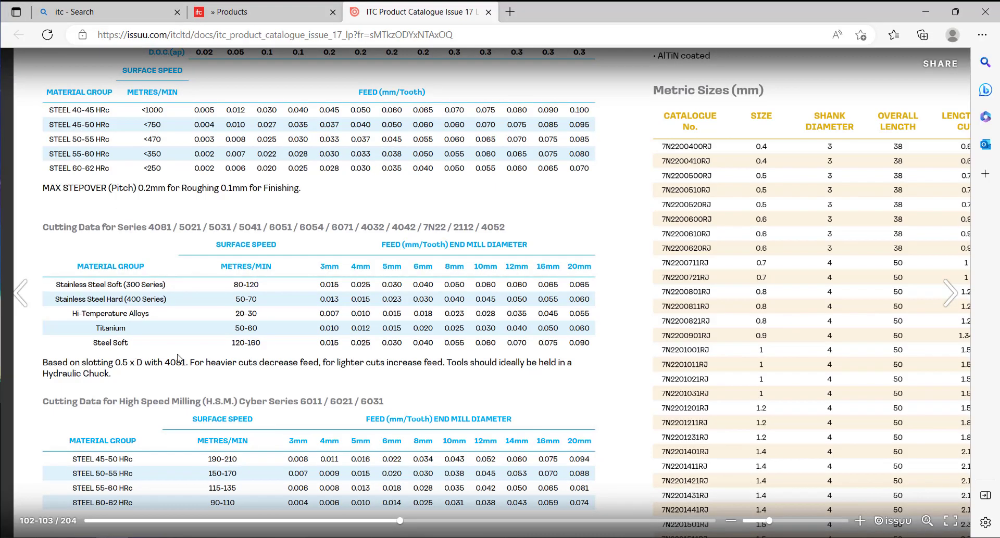
key("alt+Tab")
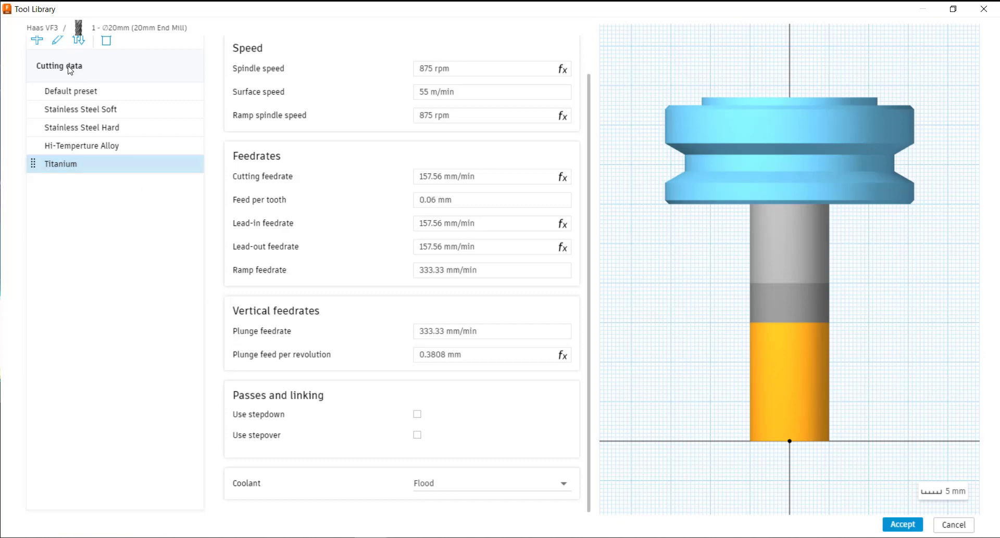
left_click(37, 41)
type("So")
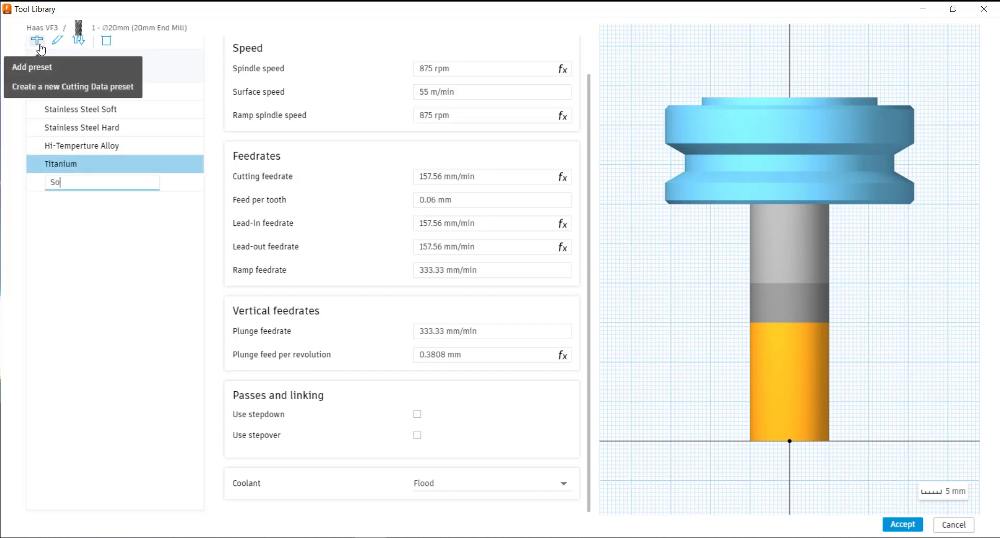
type("ft Steel")
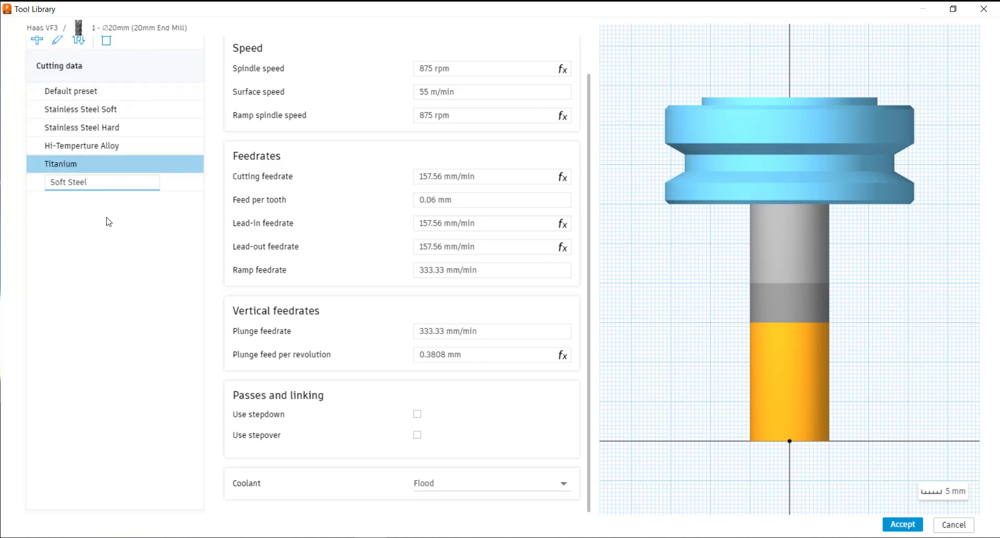
key("Return")
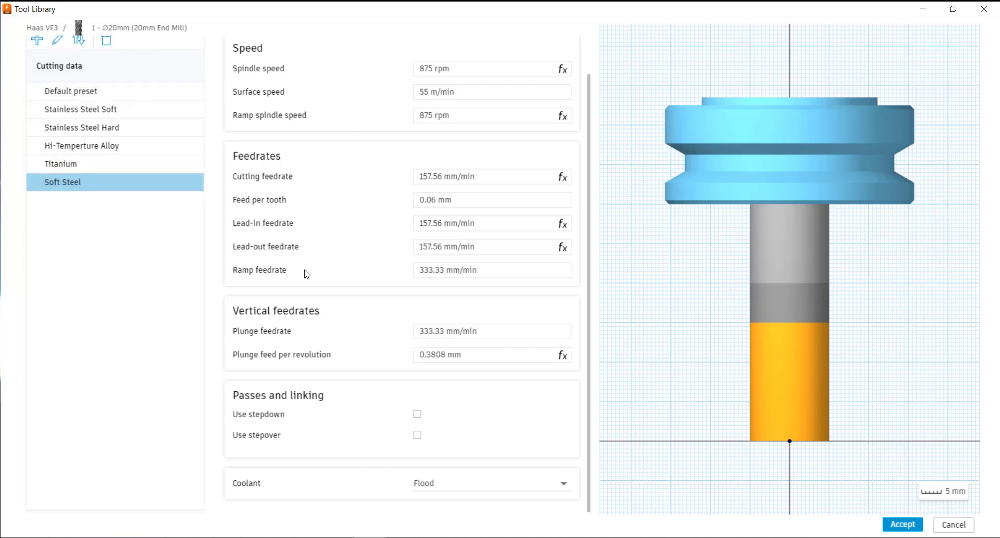
Using the catalogue's soft steel row, set the Soft Steel preset to 140 m/min surface speed and 0.09 mm feed per tooth, and accept the tool
key("alt+Tab")
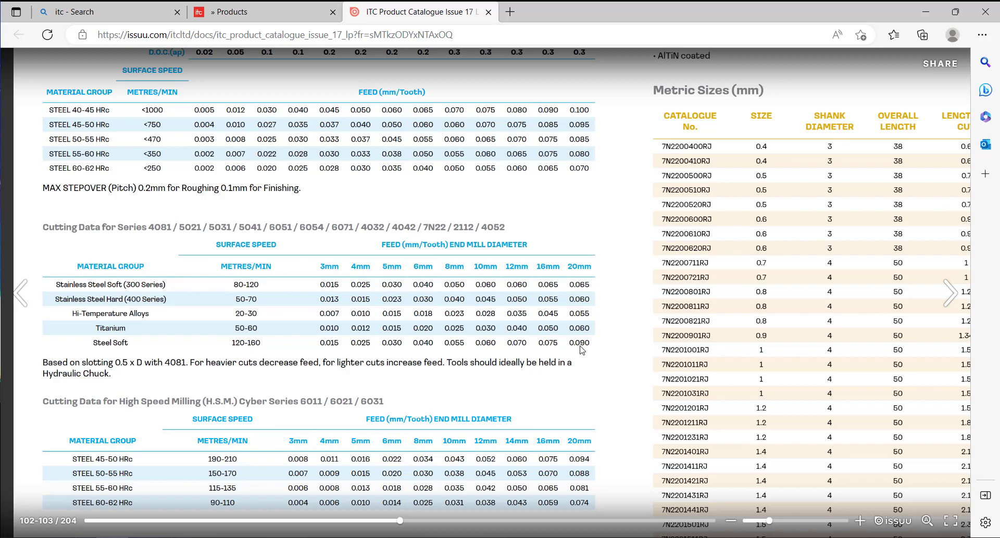
key("alt+Tab")
left_click(451, 94)
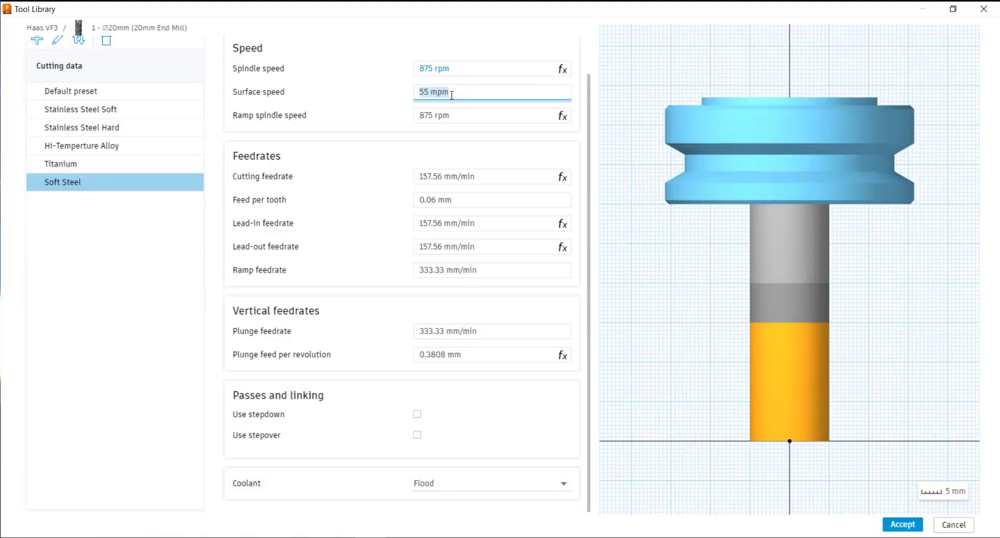
type("2")
type("140")
left_click(459, 202)
double_click(462, 200)
triple_click(462, 200)
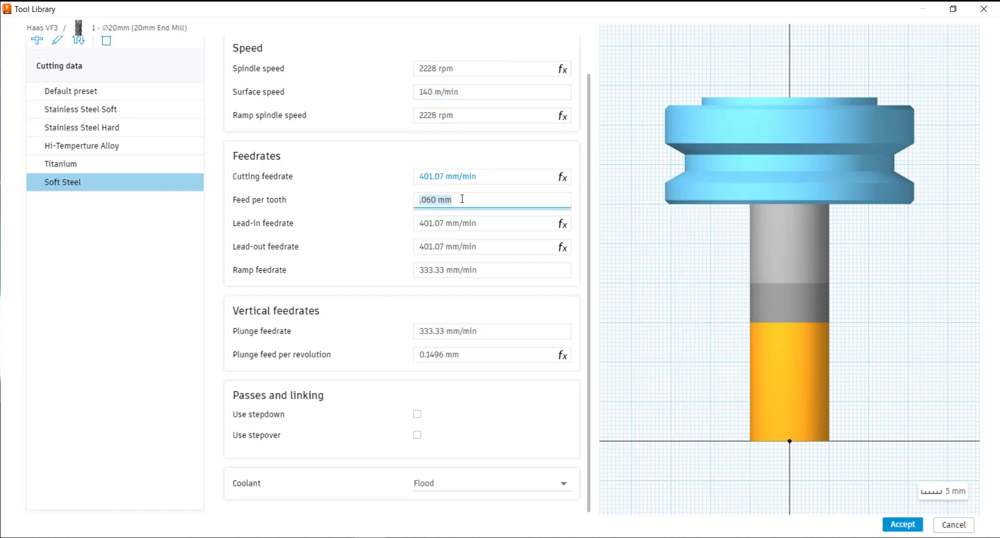
type(".90")
key("BackSpace")
key("Tab")
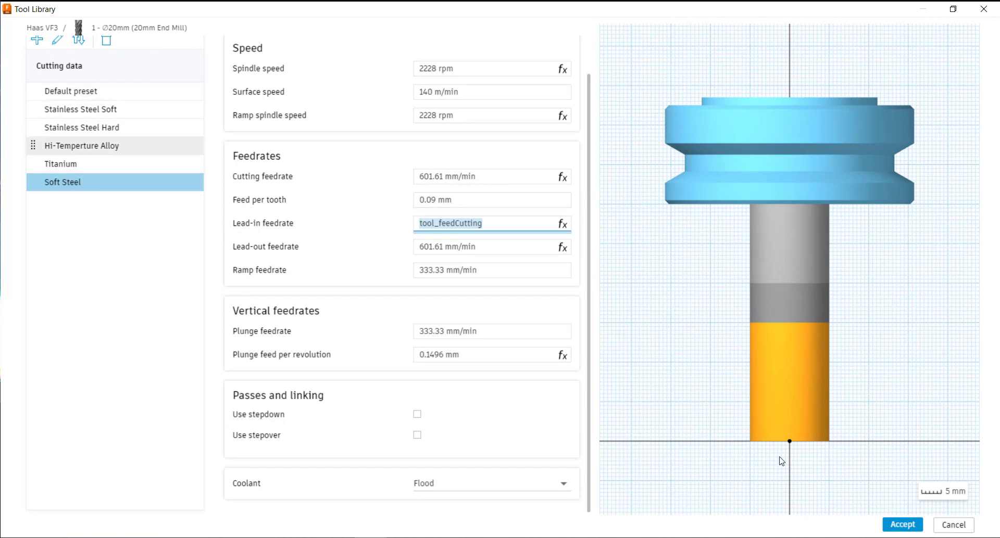
left_click(905, 526)
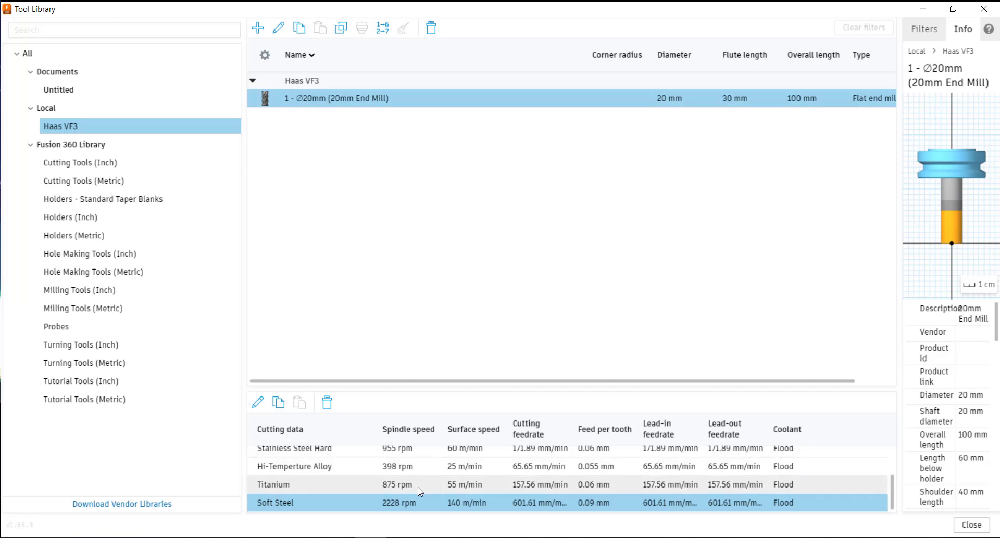
Review the 20 mm end mill's cutting data presets and post processor settings, accept the tool unchanged, and close the tool library
scroll(413, 479, "up", 2)
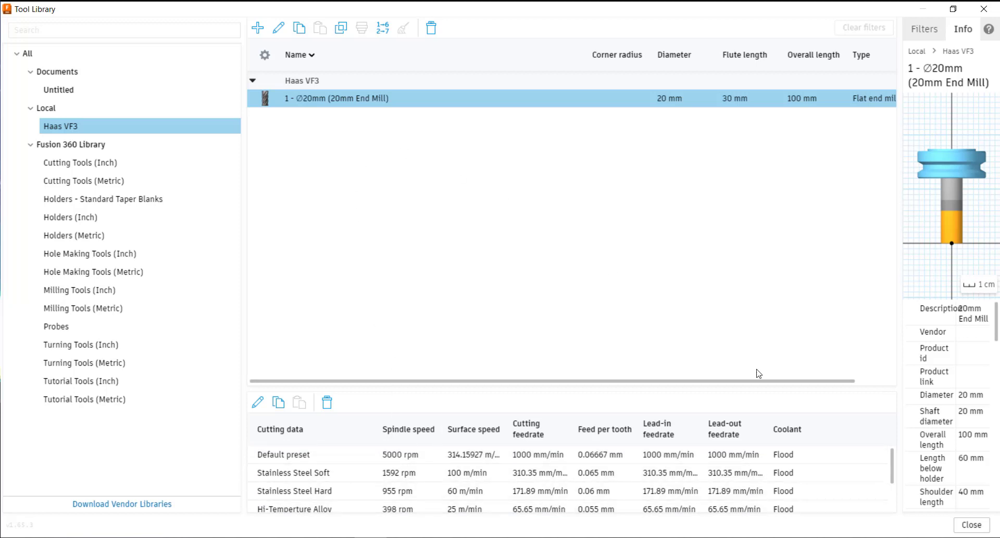
right_click(376, 100)
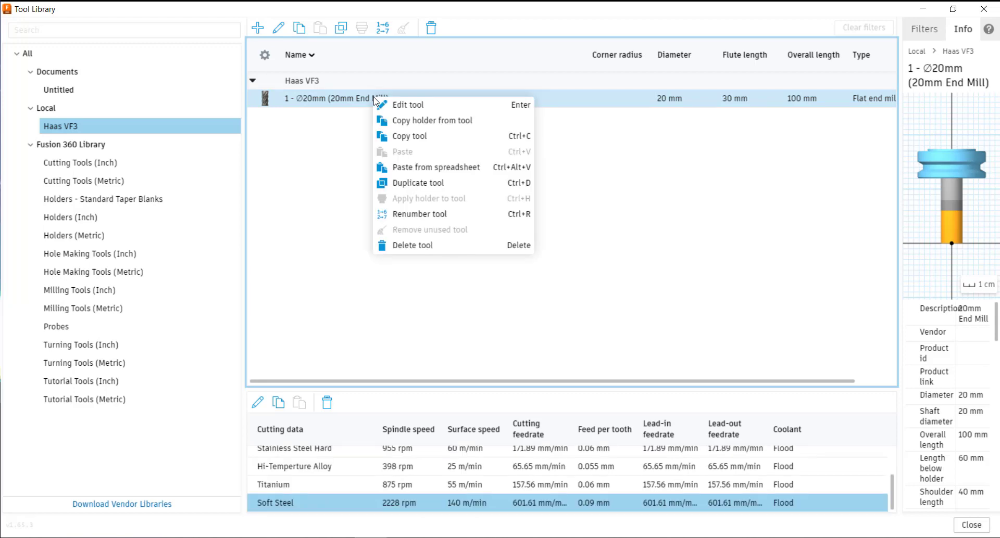
left_click(388, 105)
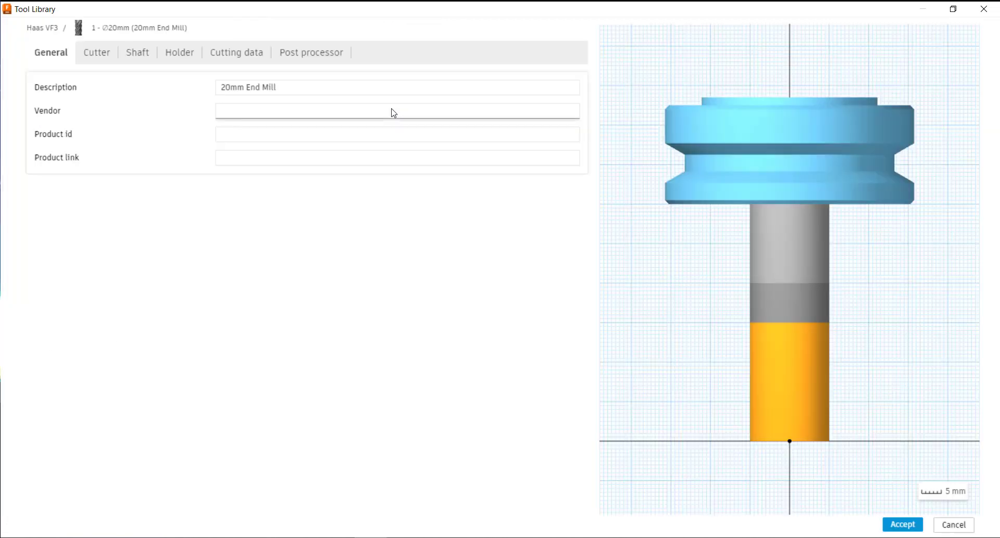
left_click(224, 56)
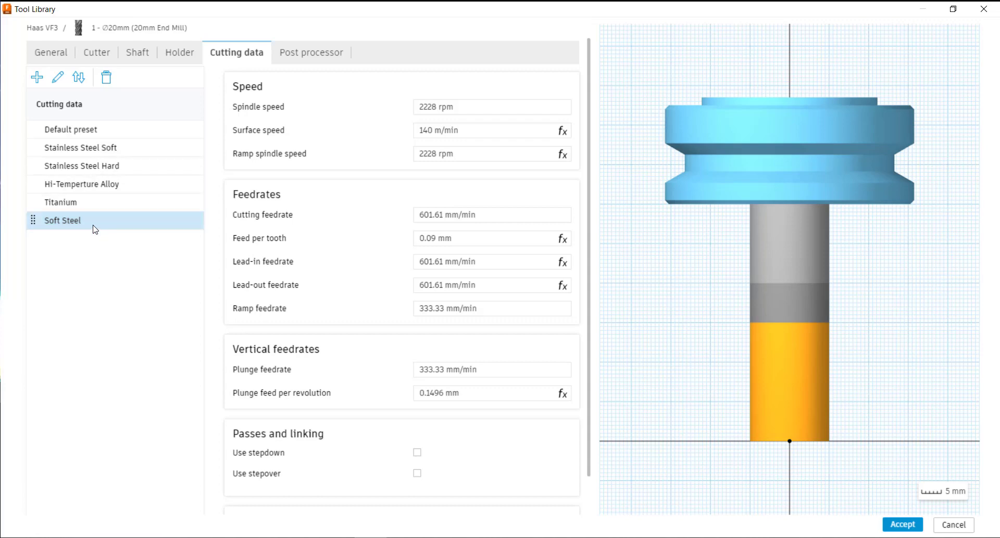
left_click(311, 55)
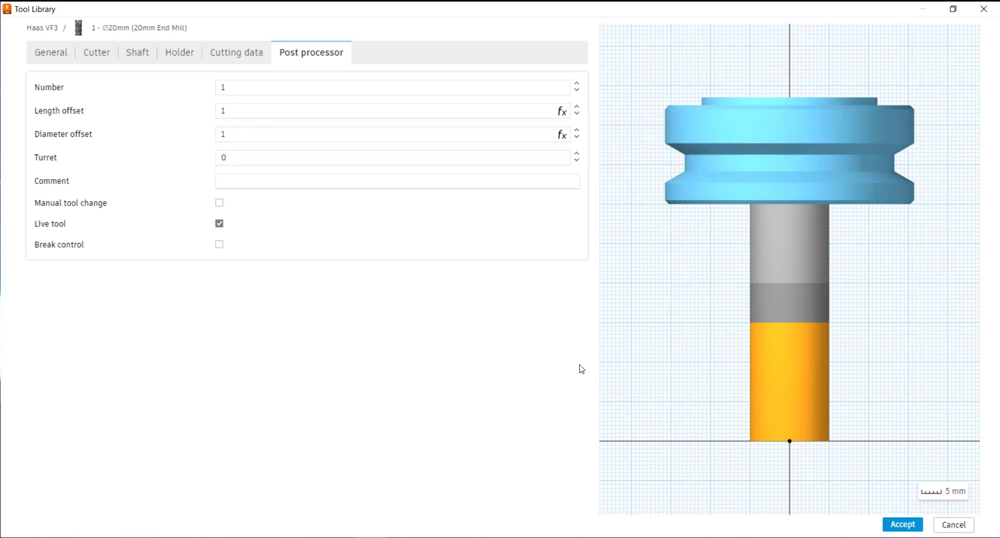
left_click(903, 529)
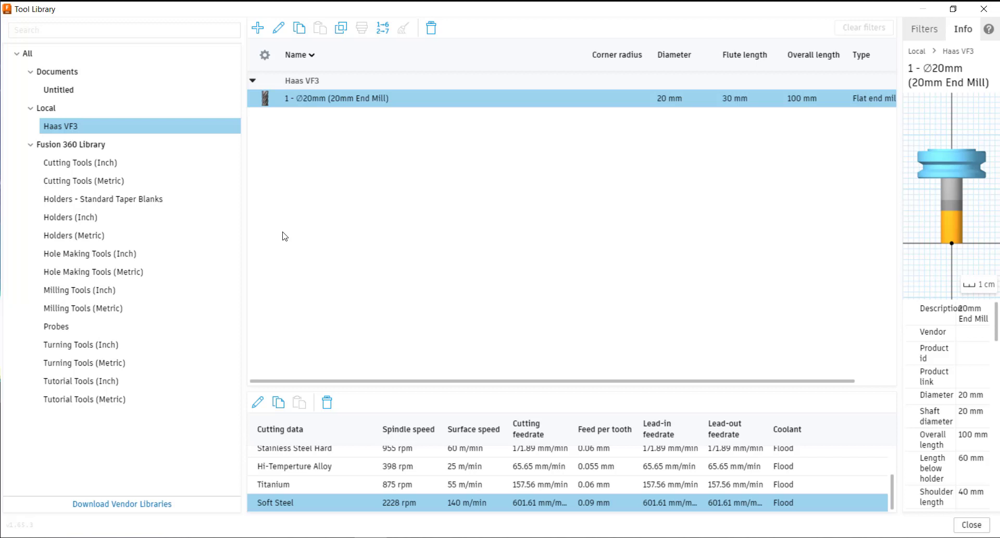
left_click(976, 529)
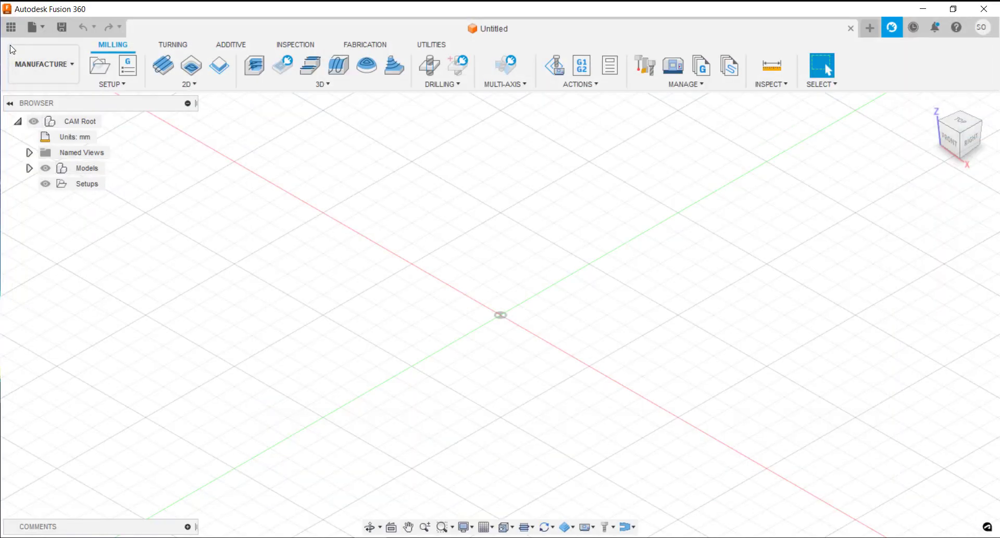
Switch to the Design workspace and start a sketch on the horizontal XY origin plane
left_click(44, 28)
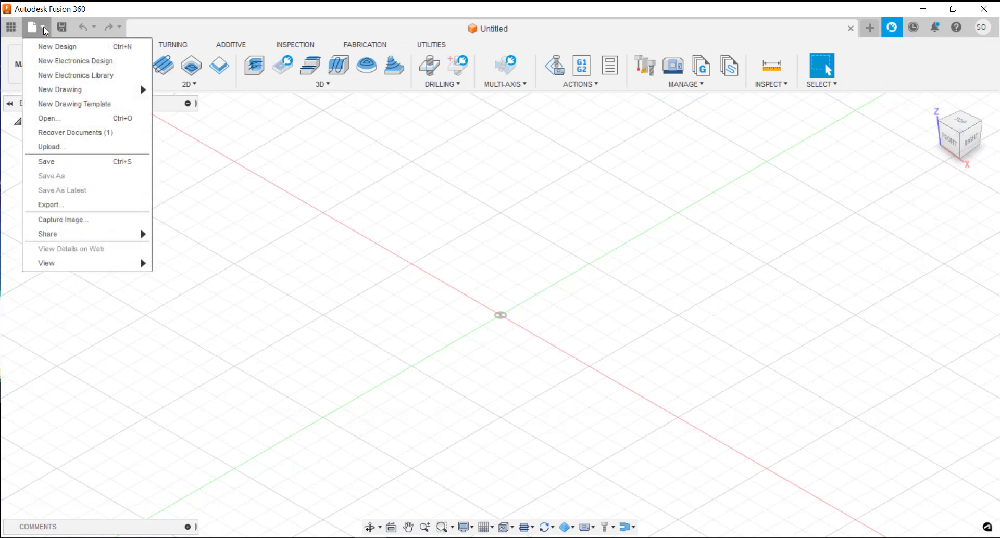
left_click(318, 152)
left_click(56, 66)
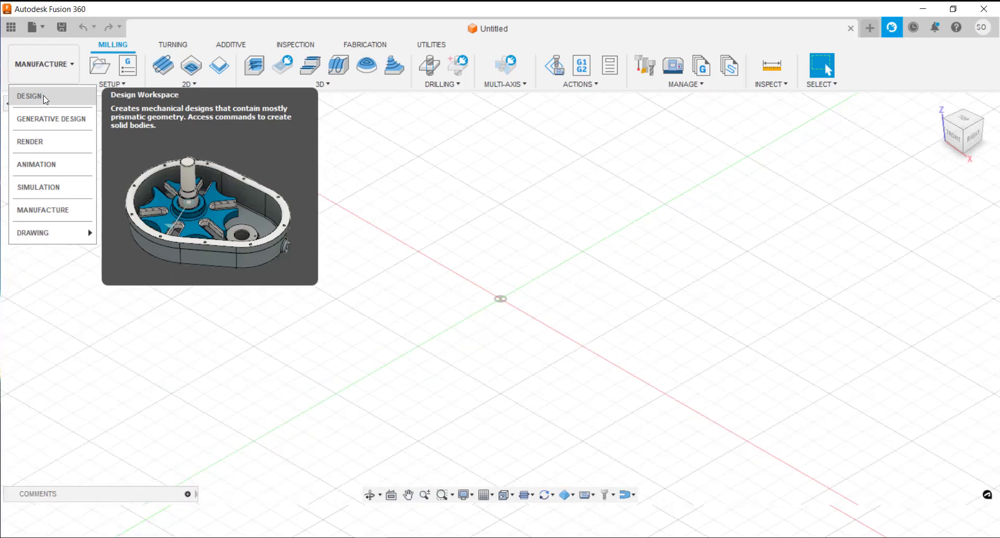
left_click(41, 96)
left_click(110, 70)
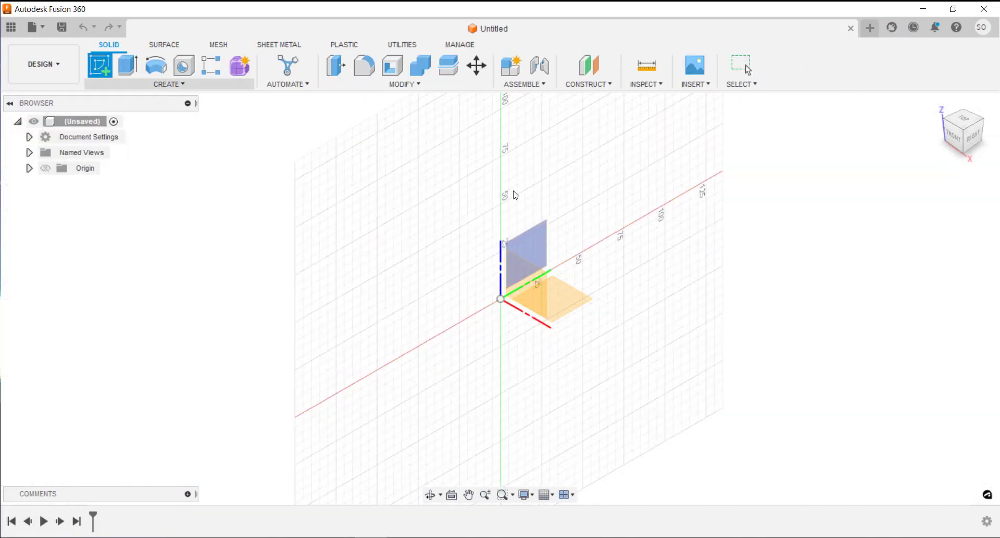
left_click(577, 302)
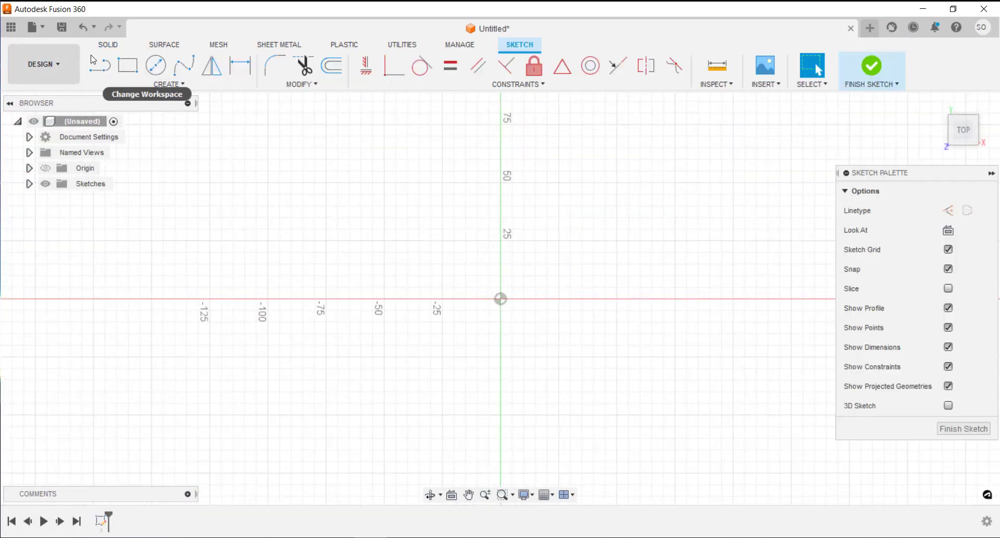
Sketch a rectangle from the origin, 100 mm wide and 50 mm high, and finish the sketch
left_click(128, 66)
left_click(499, 299)
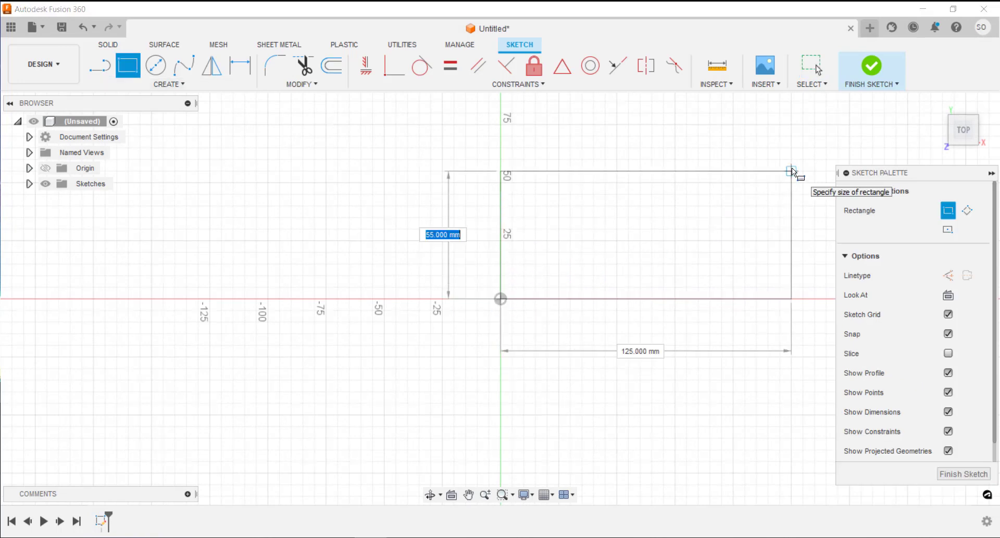
type("1")
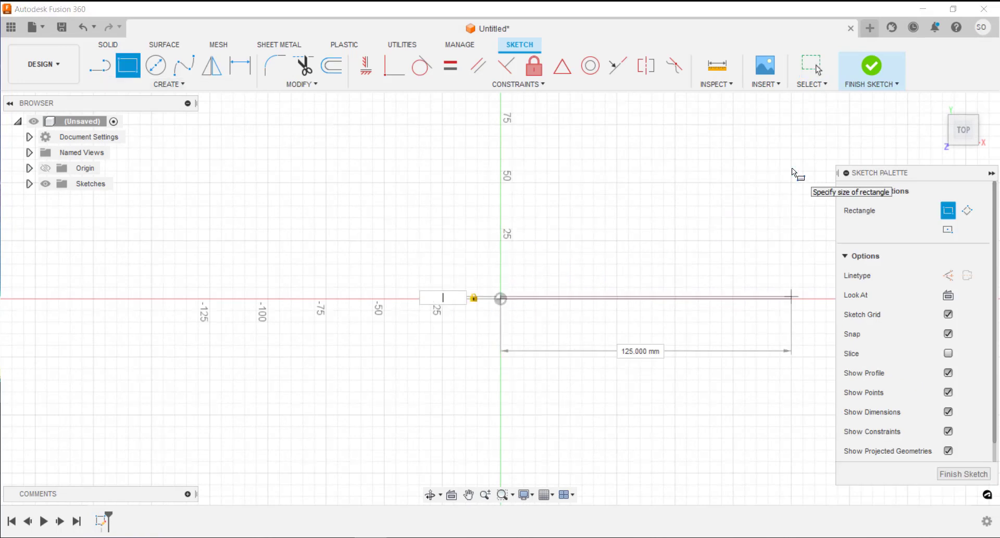
type("0")
key("Tab")
type("100")
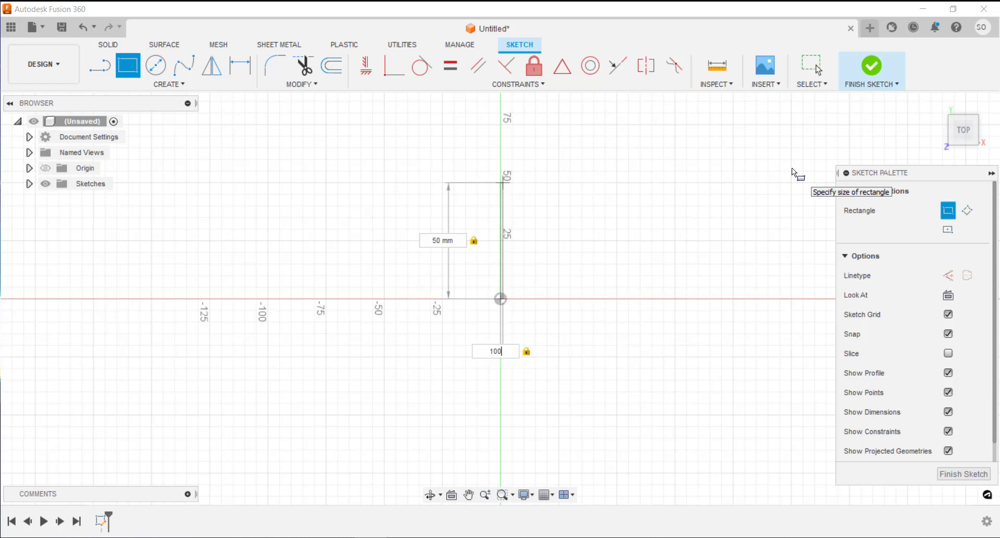
key("Return")
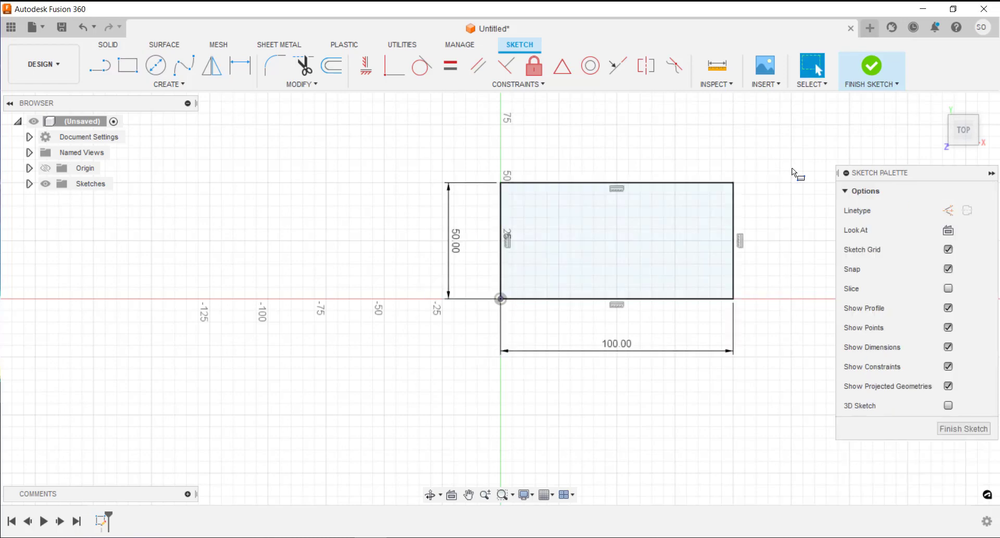
left_click(870, 65)
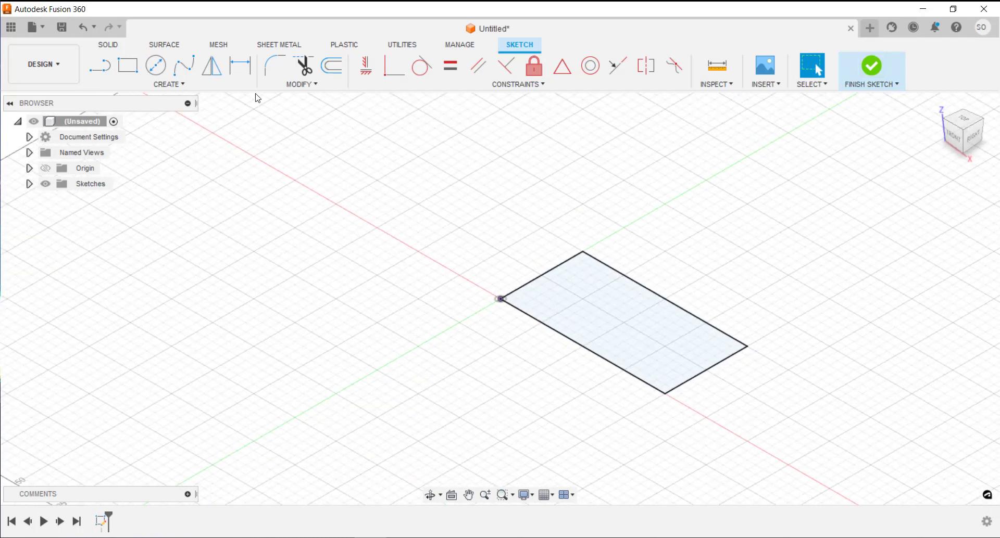
Extrude the rectangular profile 10 mm as a new body
left_click(127, 66)
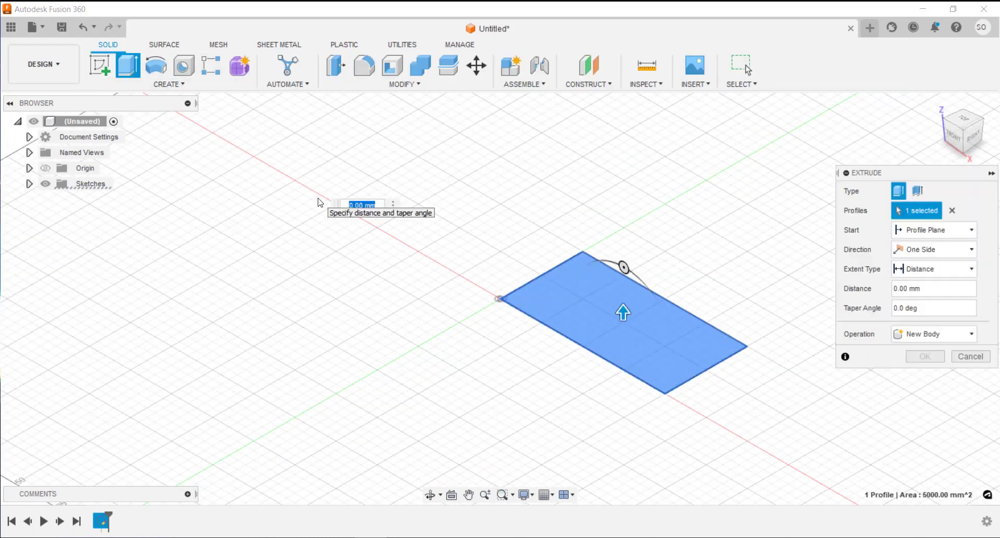
type("10")
key("Return")
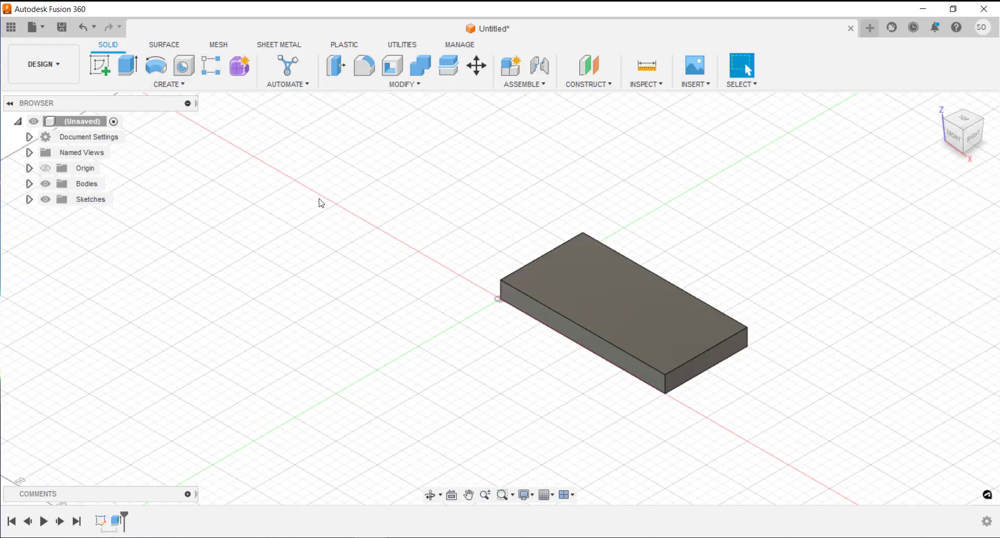
Return to the Manufacture workspace and start a 2D Face operation using the 20 mm end mill from the Haas VF3 library
left_click(56, 68)
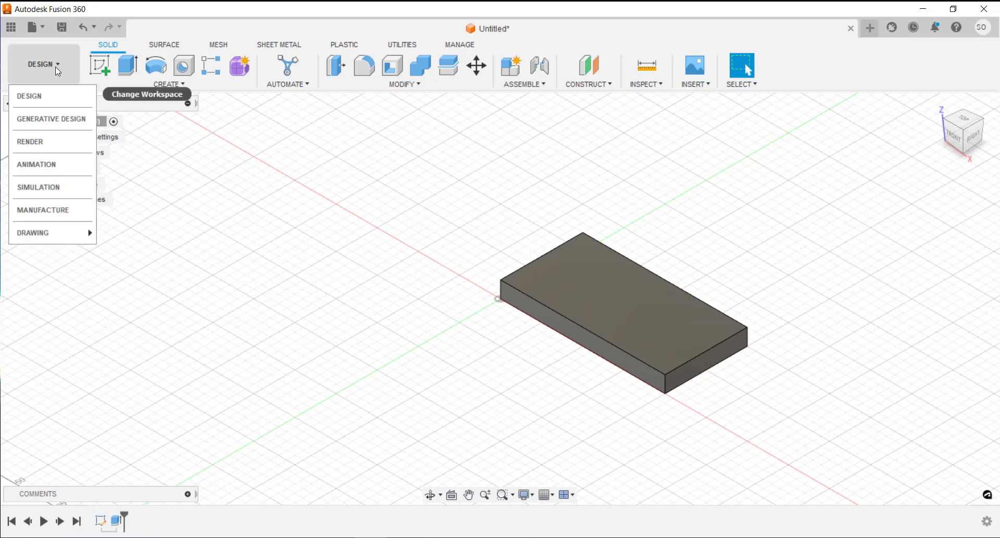
left_click(54, 211)
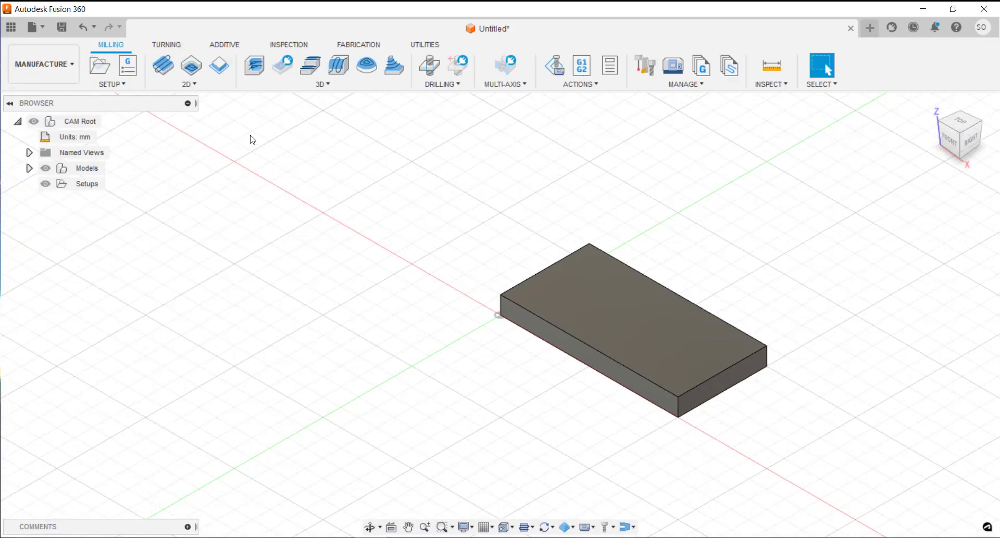
left_click(163, 66)
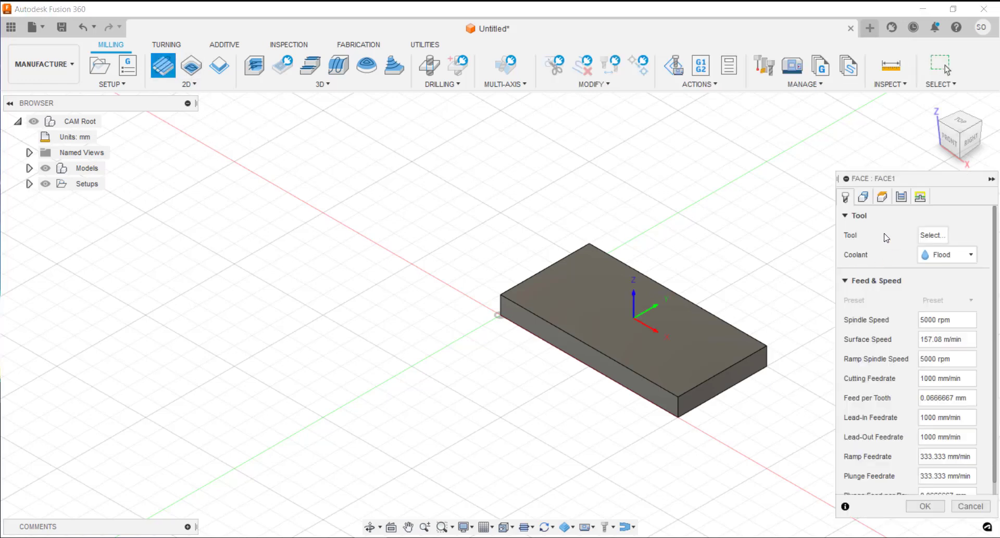
left_click(930, 235)
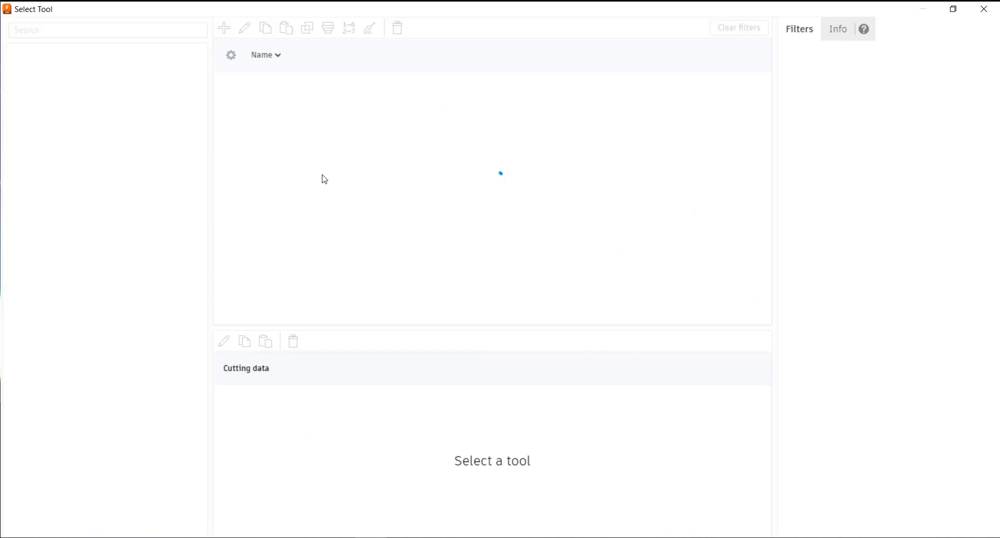
left_click(60, 145)
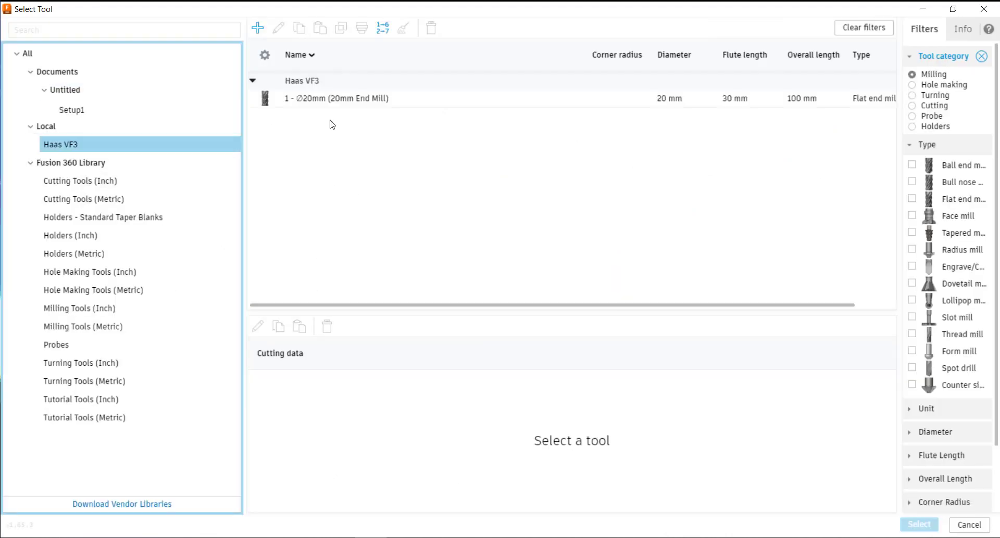
left_click(336, 100)
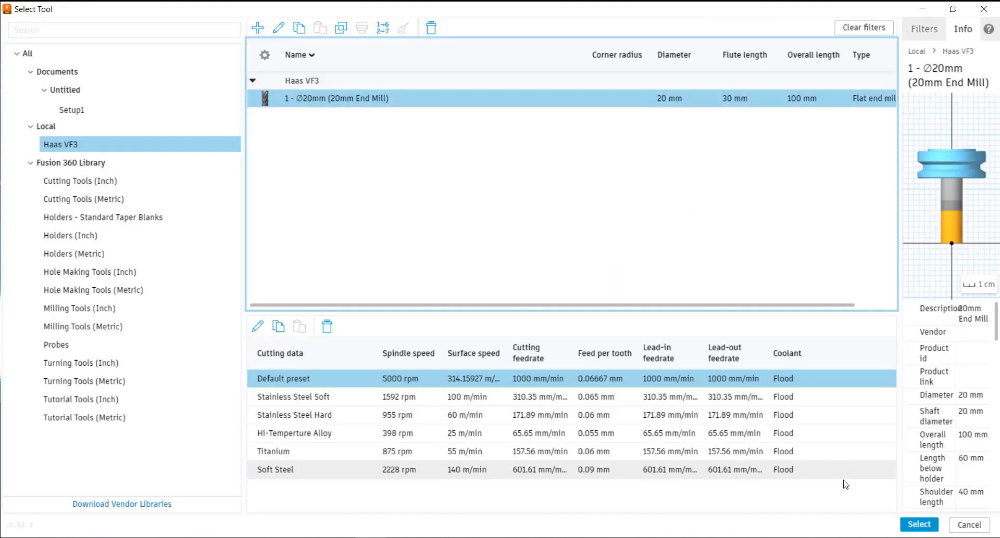
left_click(919, 524)
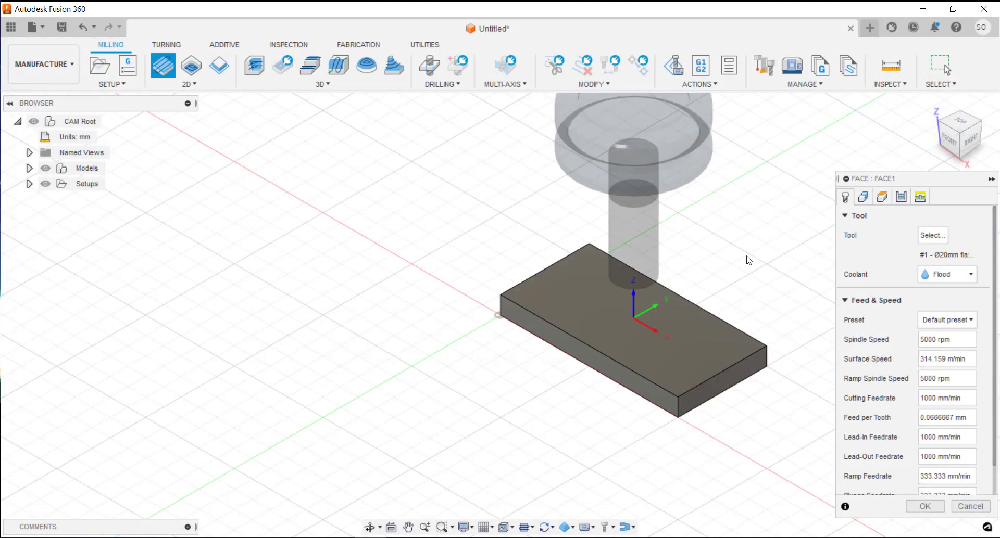
Apply the Soft Steel cutting data preset to the Face operation
left_click_drag(909, 178, 829, 139)
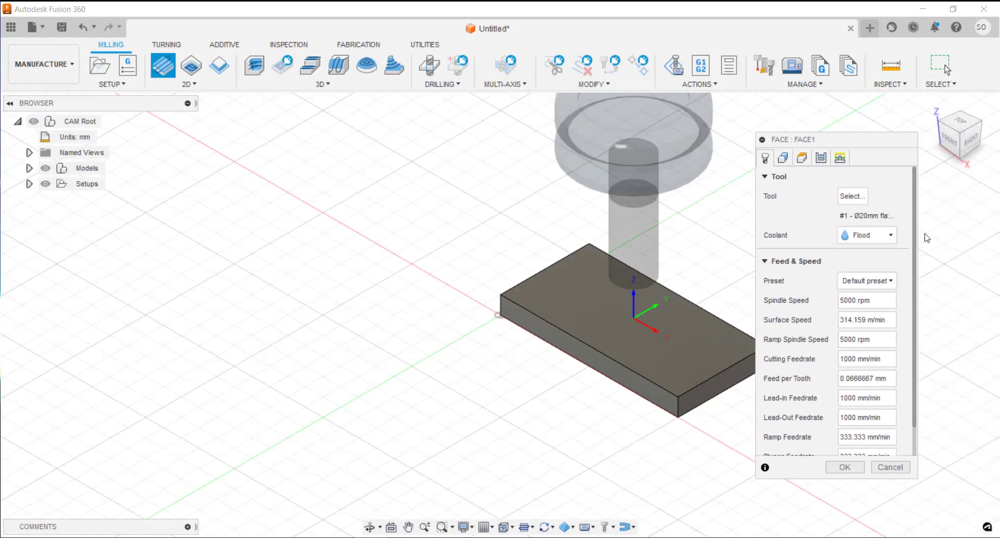
left_click(887, 284)
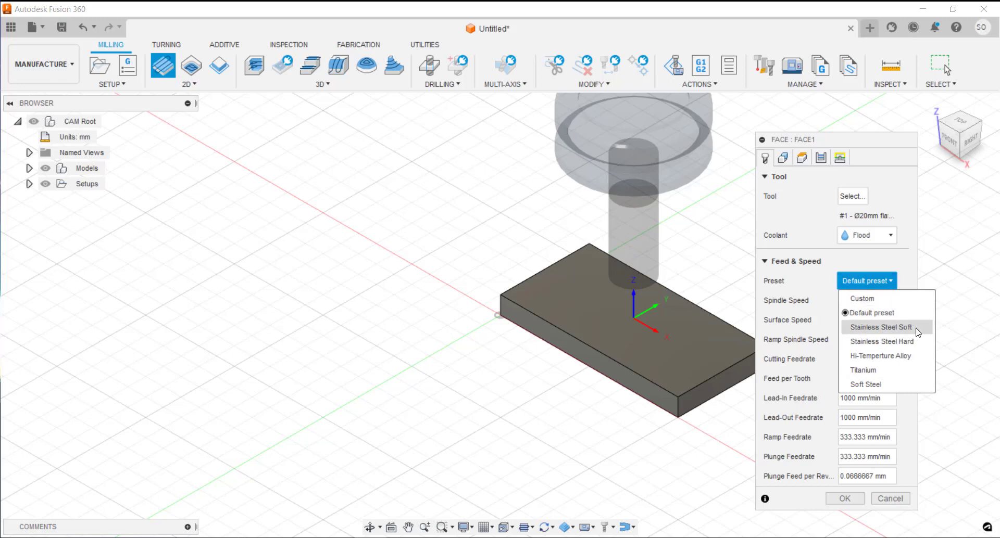
left_click(871, 386)
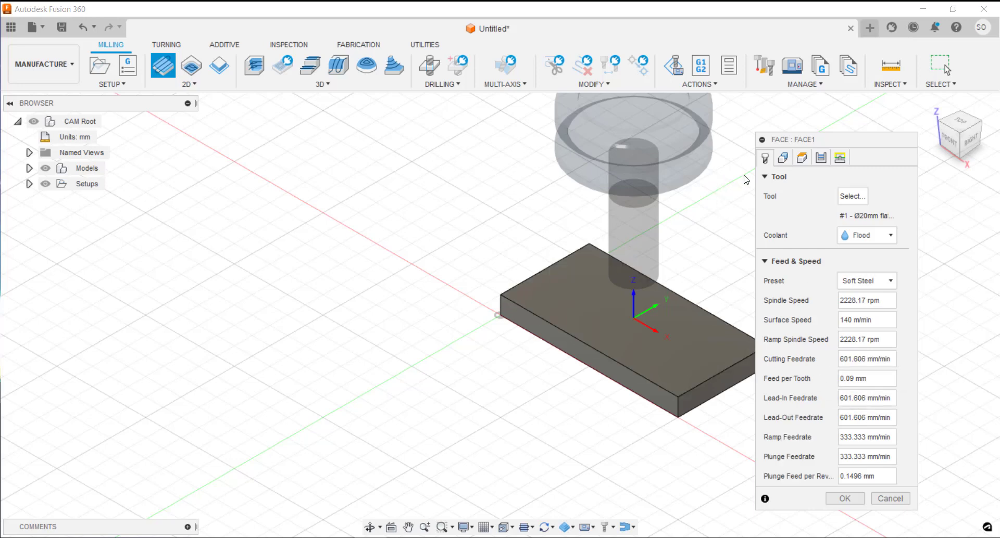
Check the Face operation's geometry, heights, passes and linking settings, keep the defaults, and generate the toolpath
left_click(783, 158)
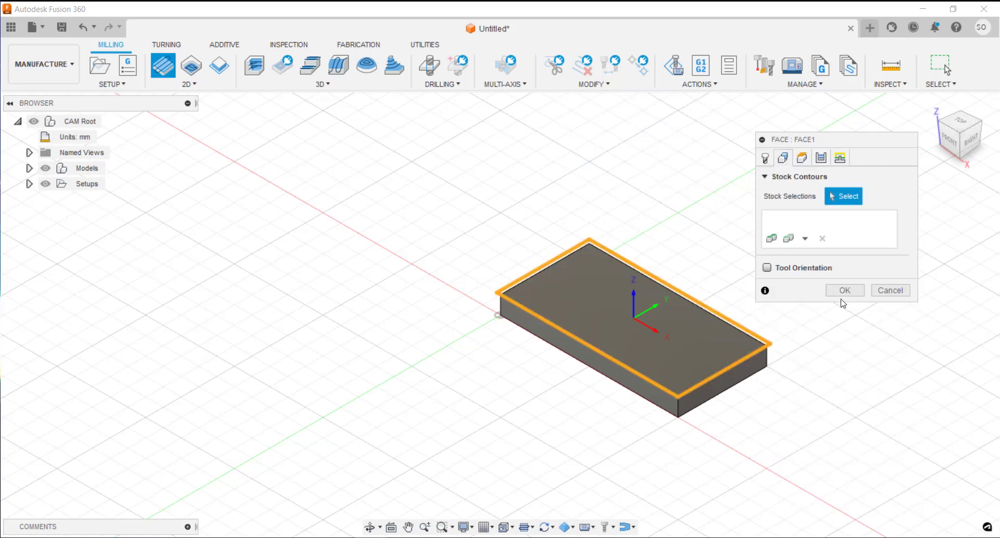
left_click(802, 158)
left_click(820, 158)
left_click(839, 158)
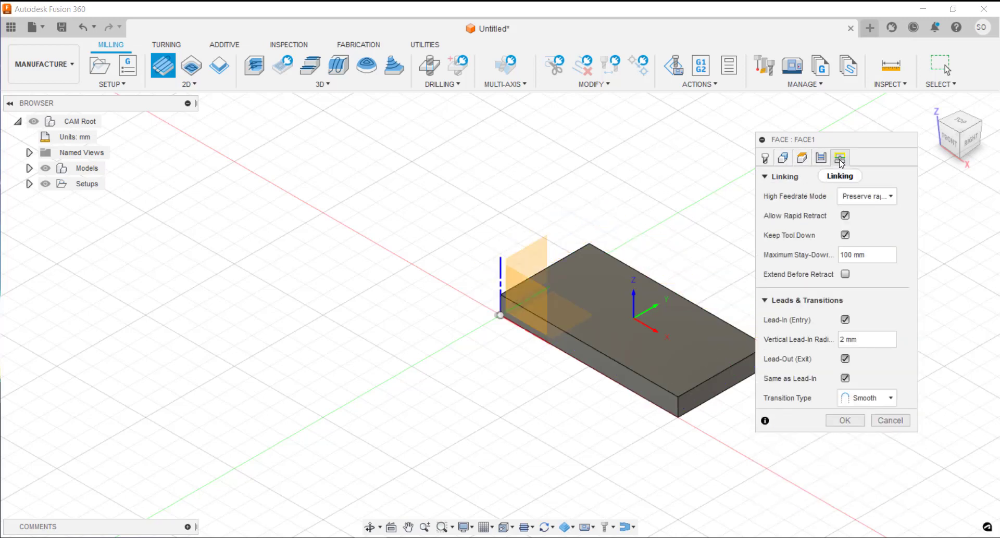
left_click(845, 421)
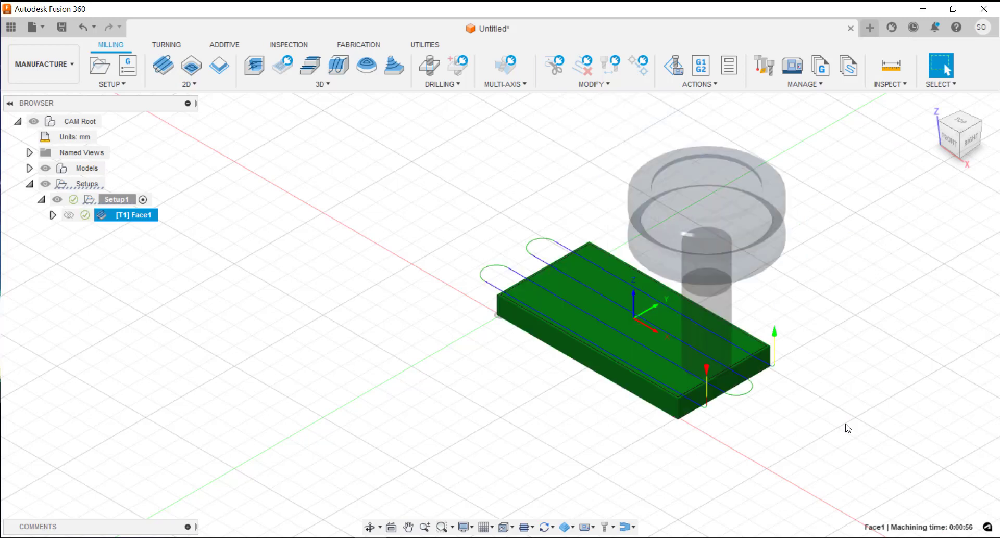
Simulate the Face toolpath on the block, check the machining statistics, and exit the simulation
right_click(126, 218)
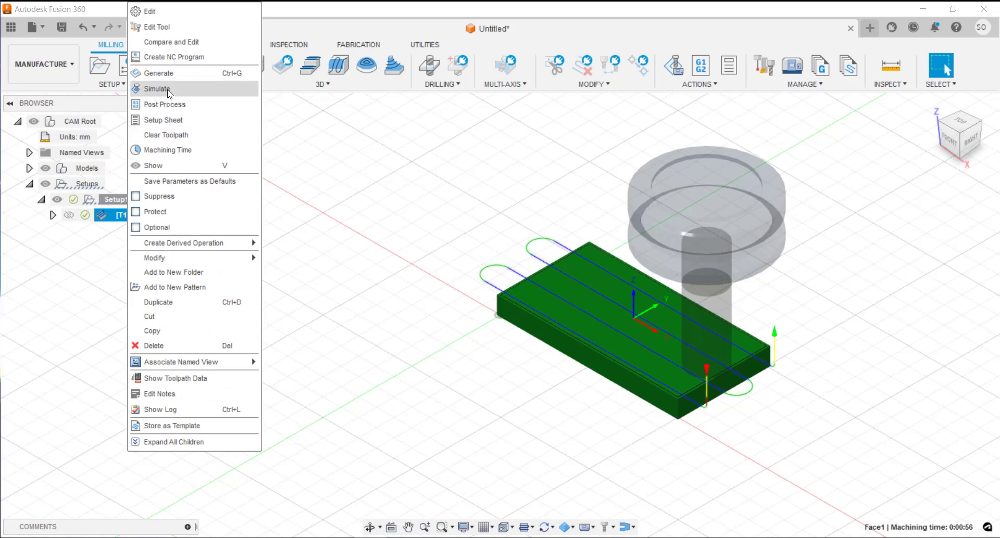
left_click(167, 90)
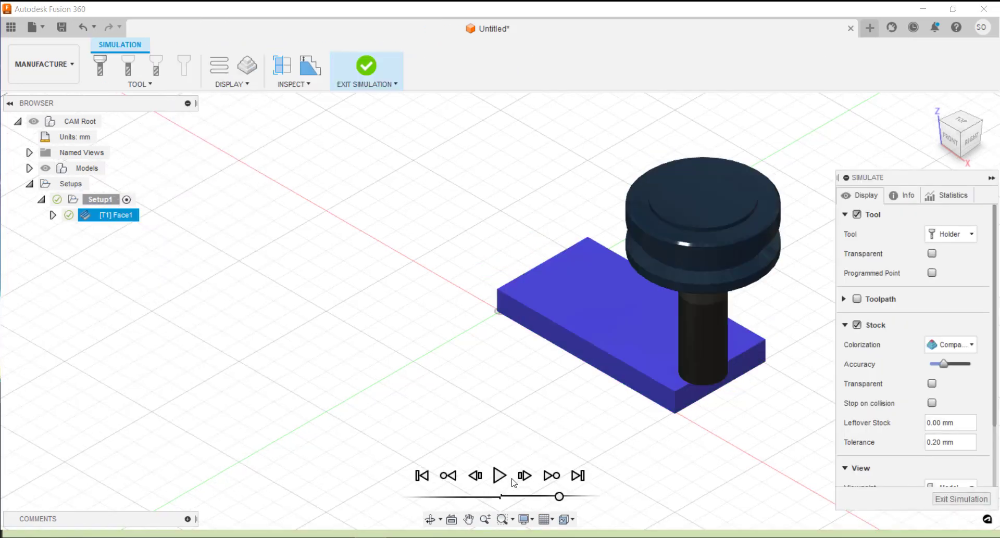
left_click(498, 482)
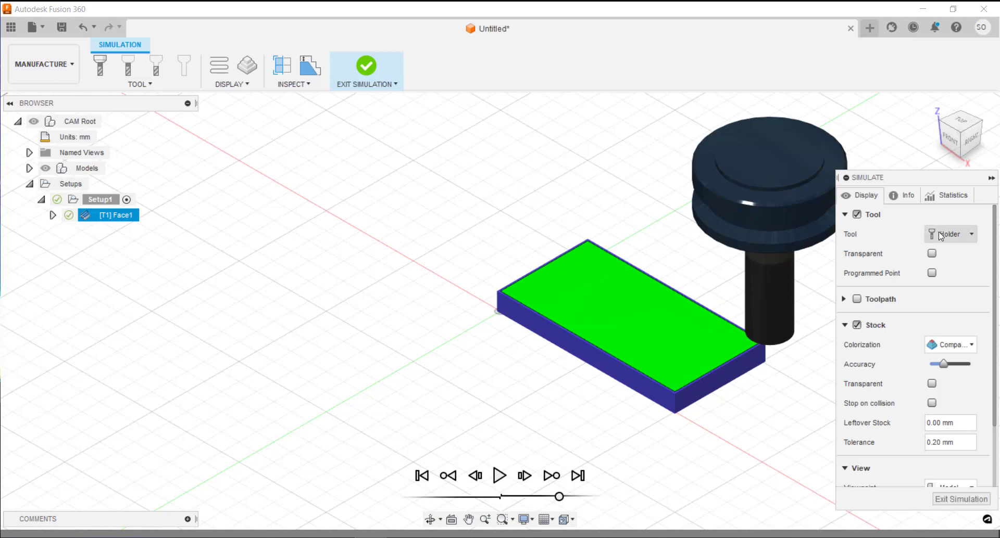
left_click(952, 197)
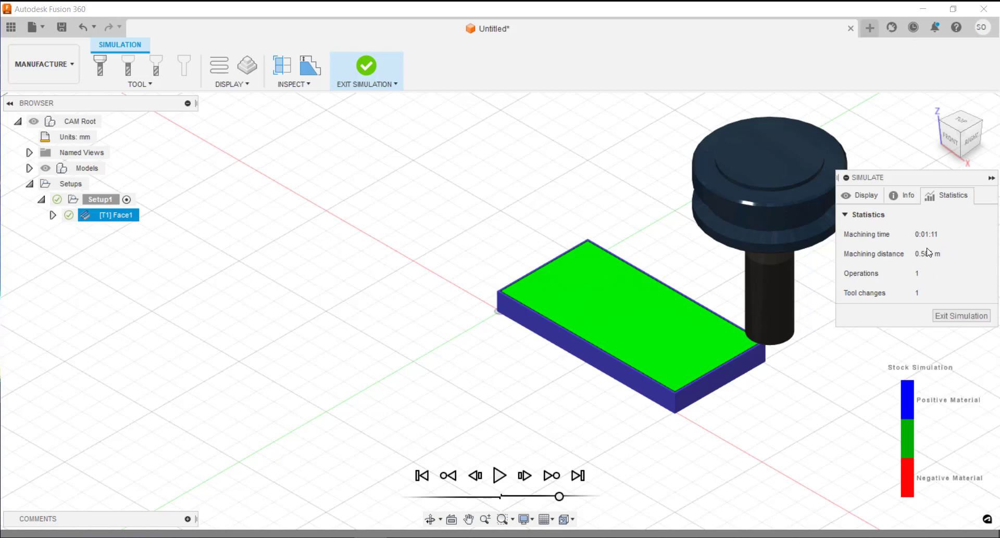
left_click(964, 318)
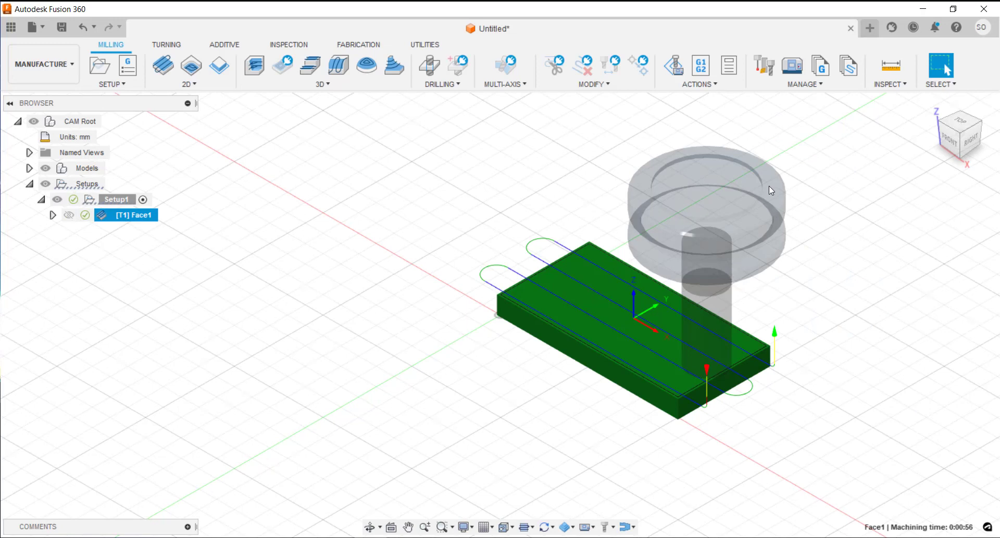
Look over the document, local and Fusion 360 tool libraries, and close the tool library
left_click(765, 68)
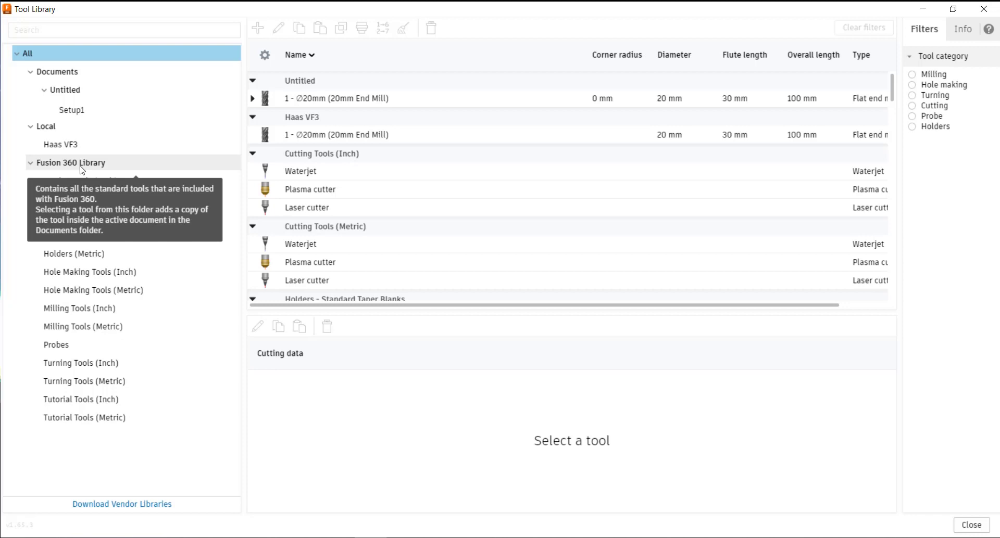
left_click(978, 527)
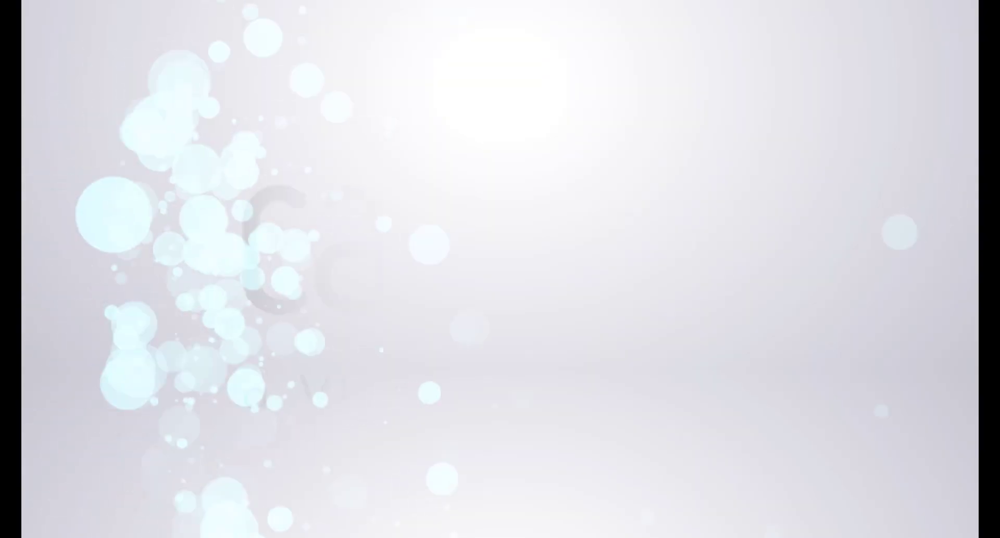